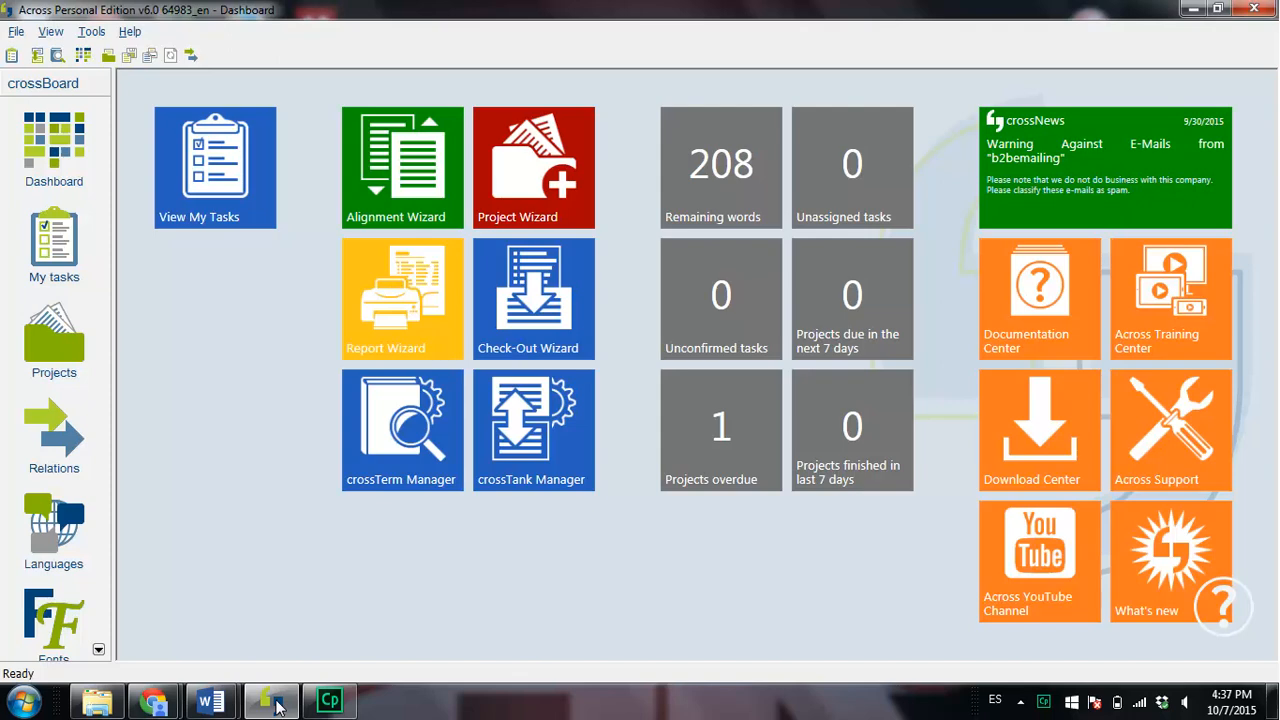
# Step: Start a new text-pair alignment with the Alignment Wizard
pyautogui.click(420, 189)
pyautogui.click(684, 545)
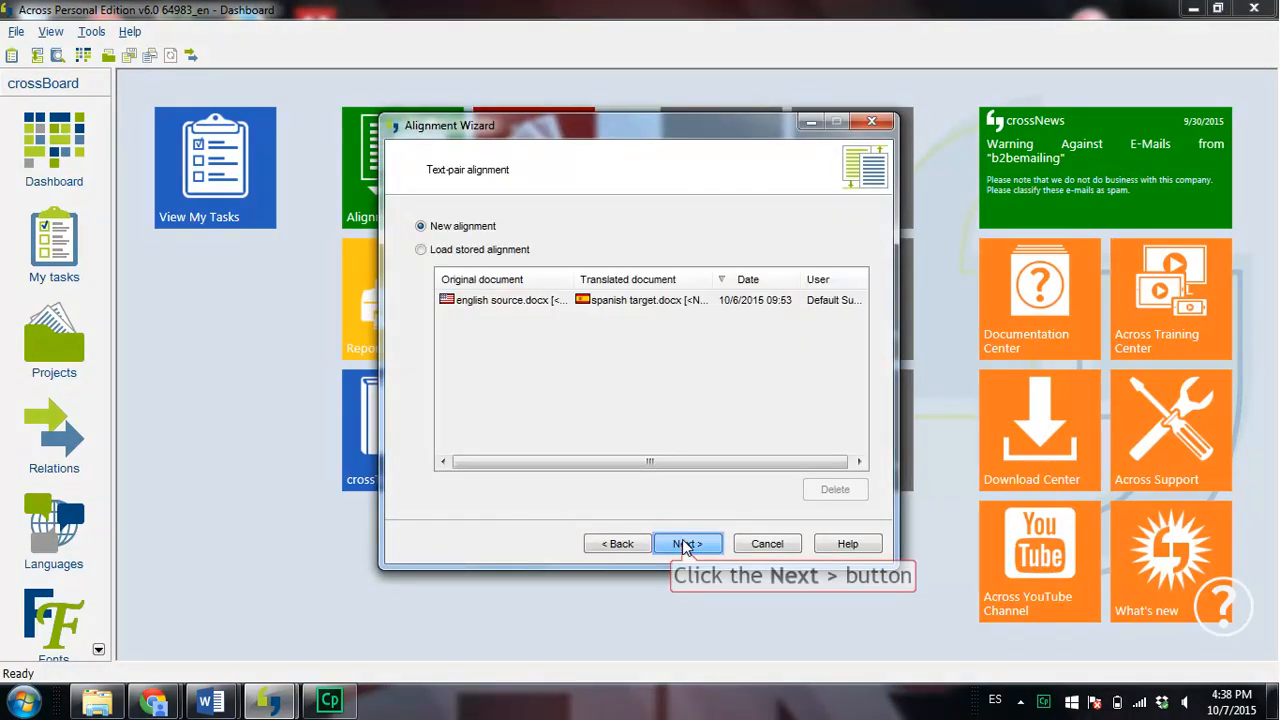
pyautogui.click(686, 544)
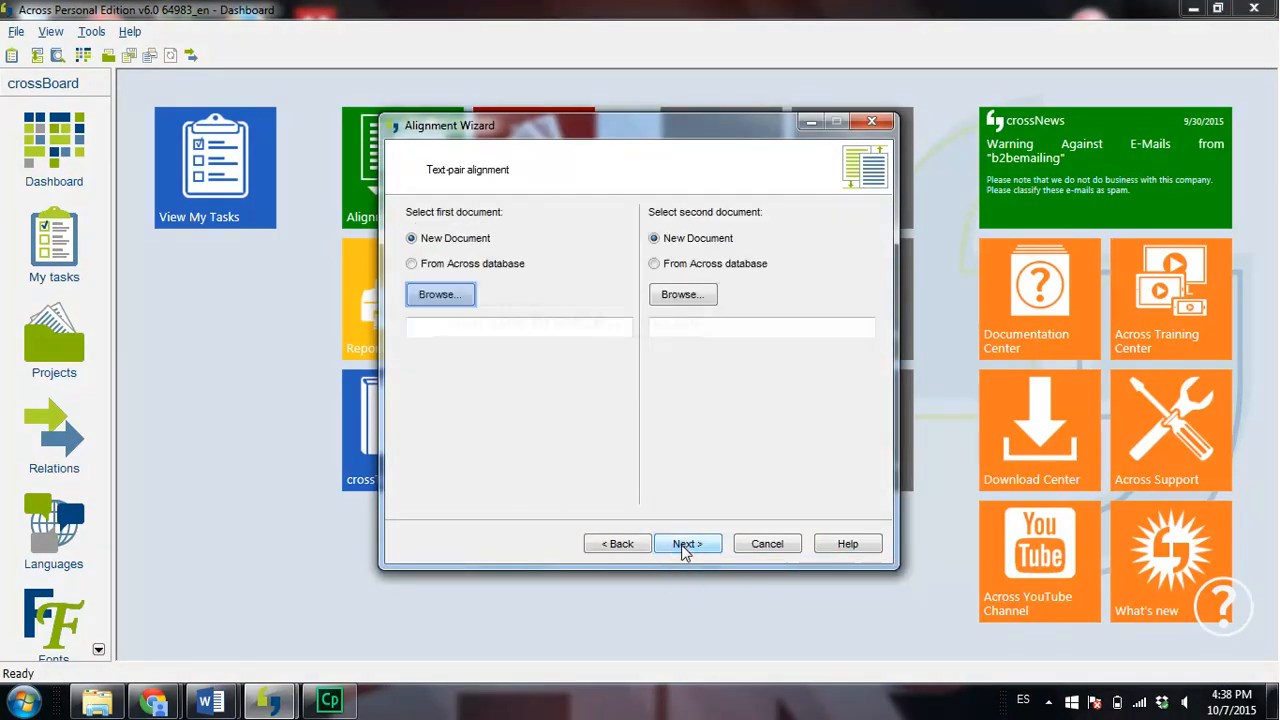
# Step: Load English source final.docx as the first document and spanish target final.docx as the second document of the alignment
pyautogui.click(440, 295)
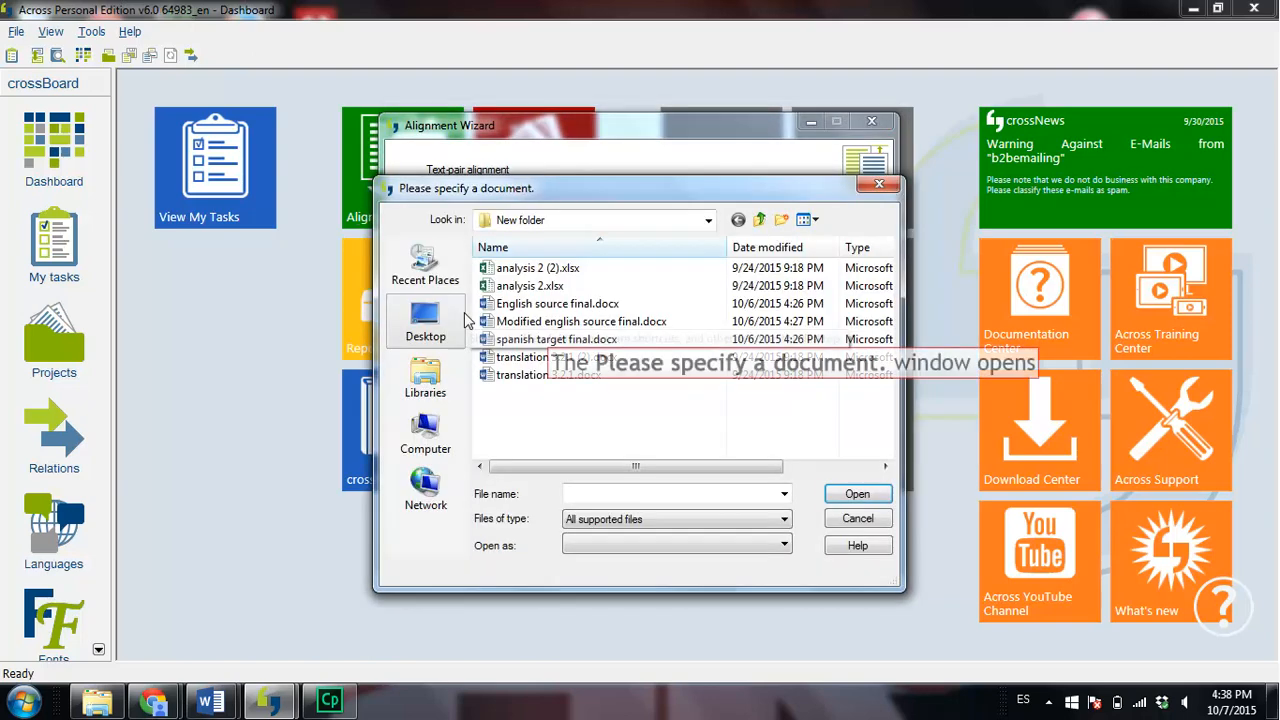
pyautogui.click(540, 304)
pyautogui.click(846, 494)
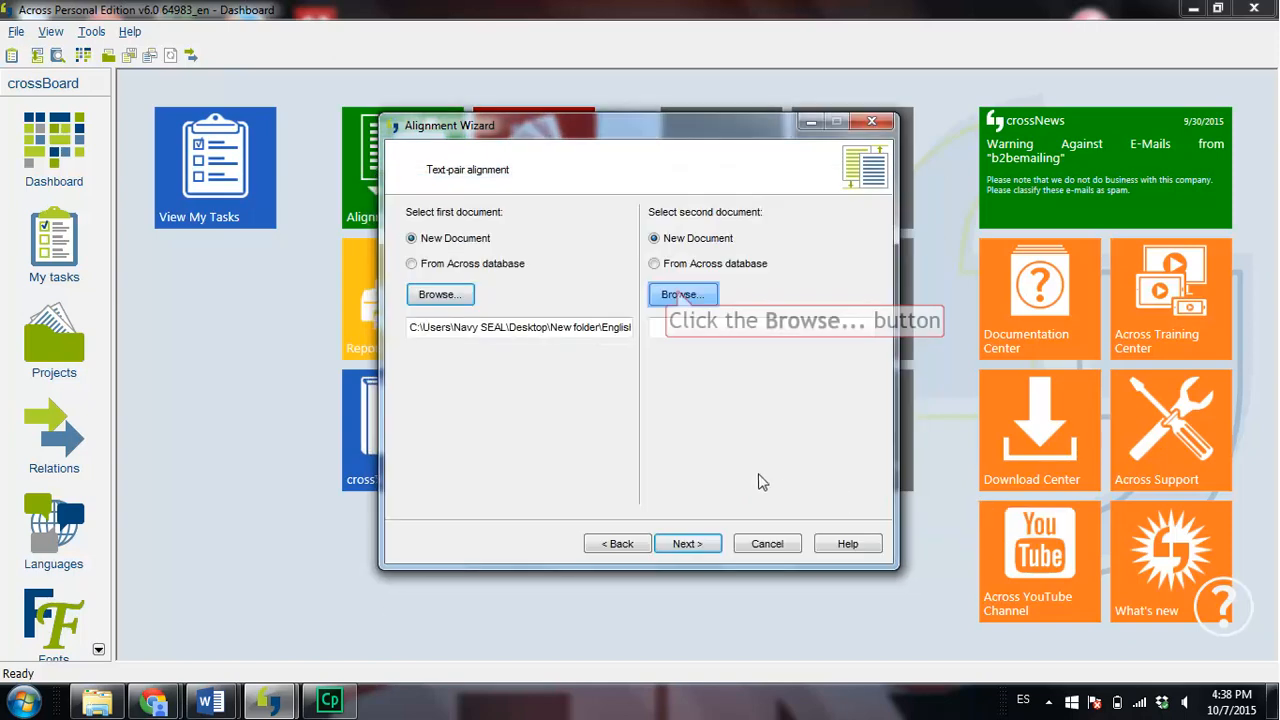
pyautogui.click(680, 295)
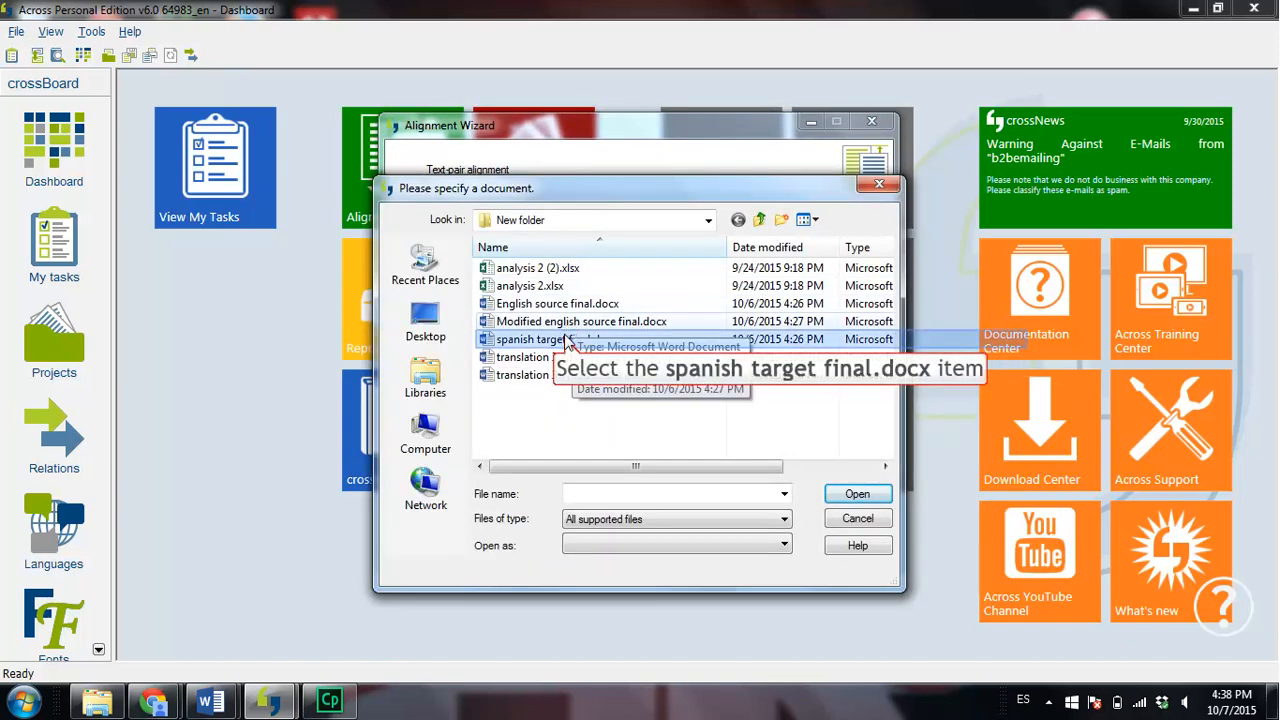
pyautogui.click(567, 341)
pyautogui.click(848, 496)
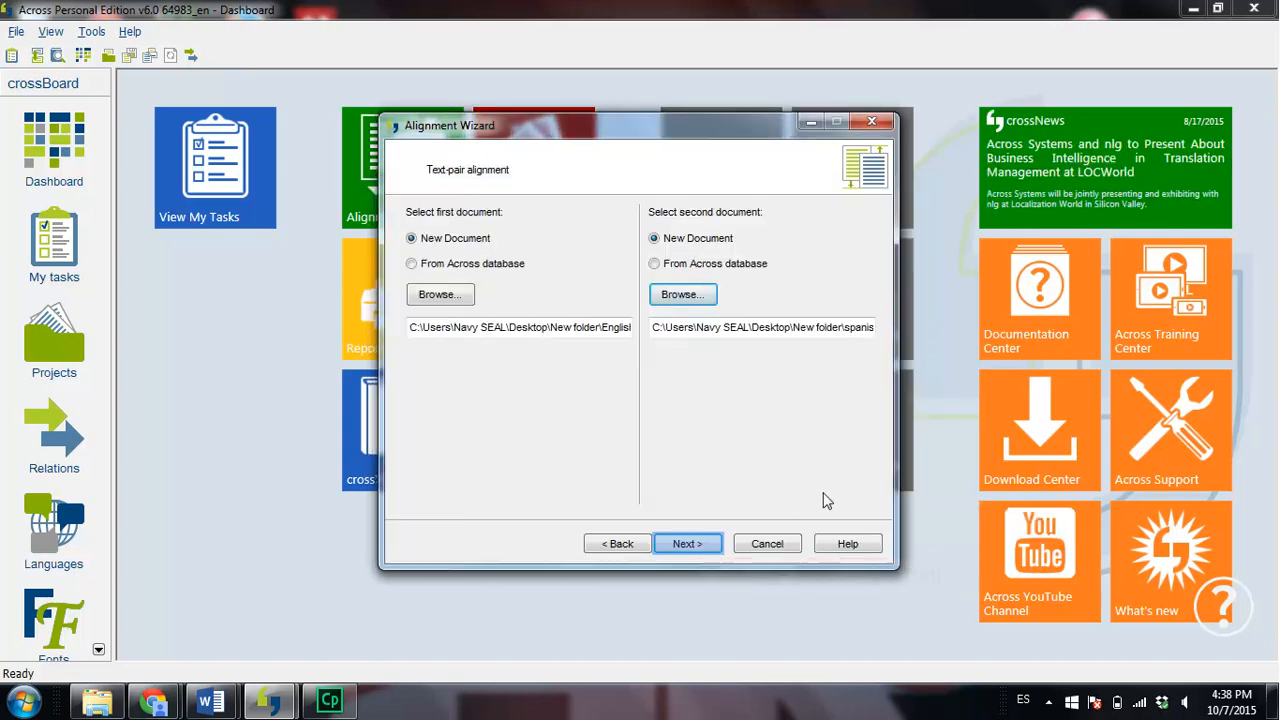
pyautogui.click(699, 549)
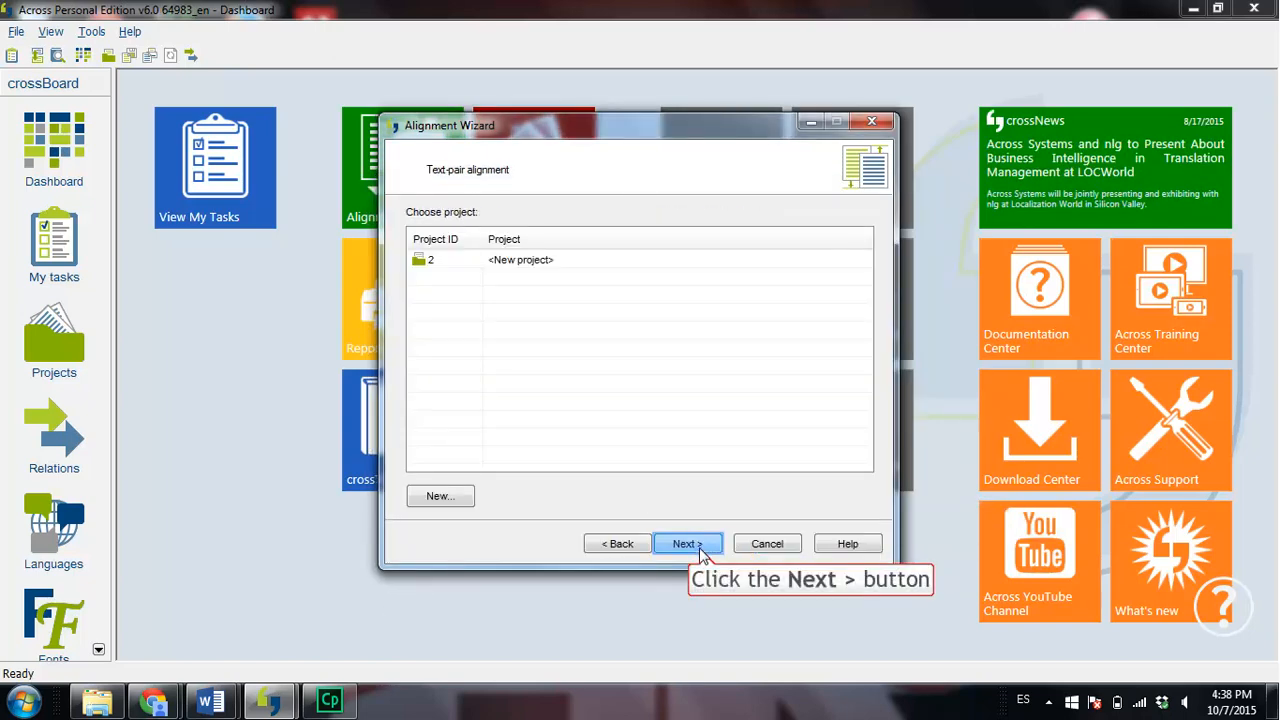
# Step: Create a project named "CAT tool 5" with the default project properties and use it for the alignment
pyautogui.click(699, 549)
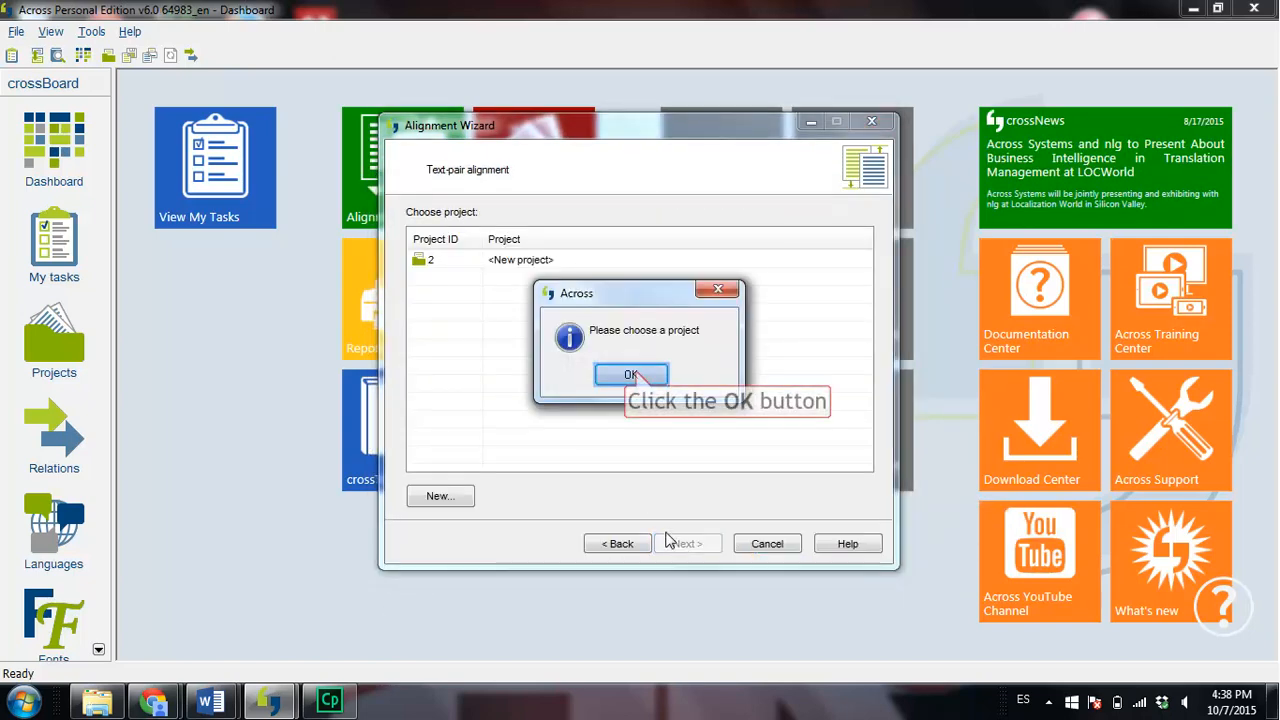
pyautogui.click(632, 375)
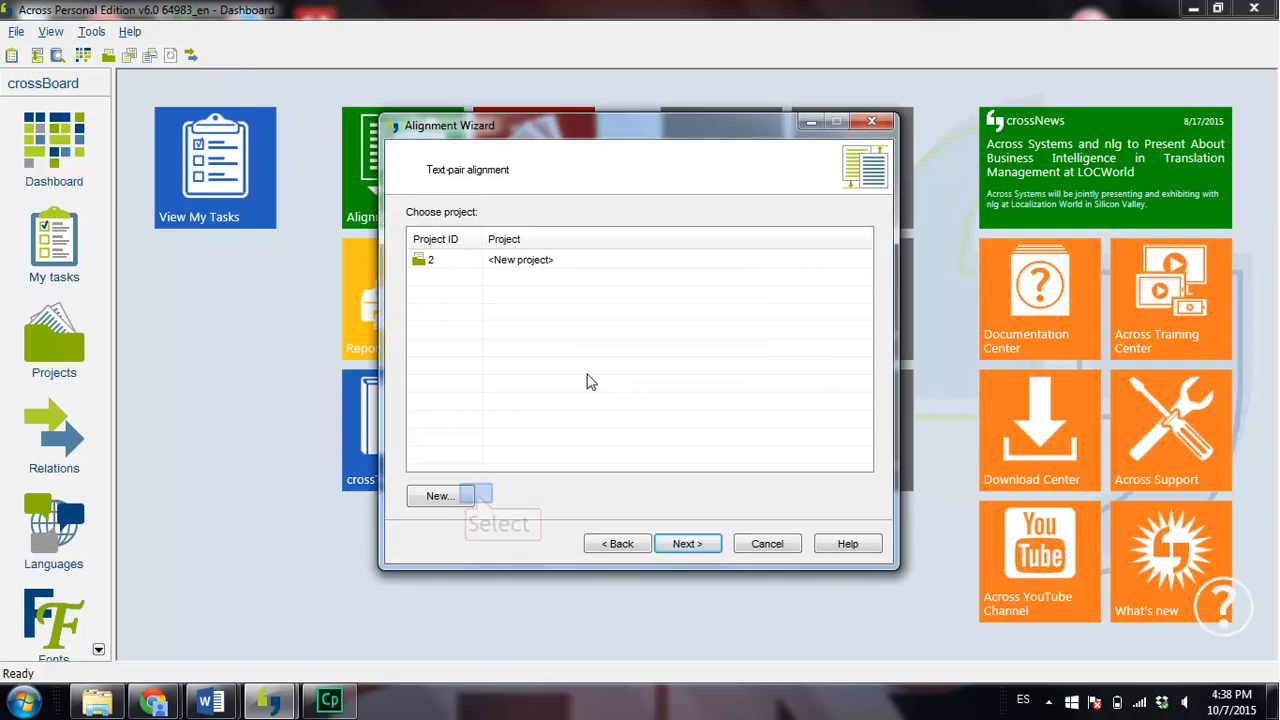
pyautogui.click(465, 497)
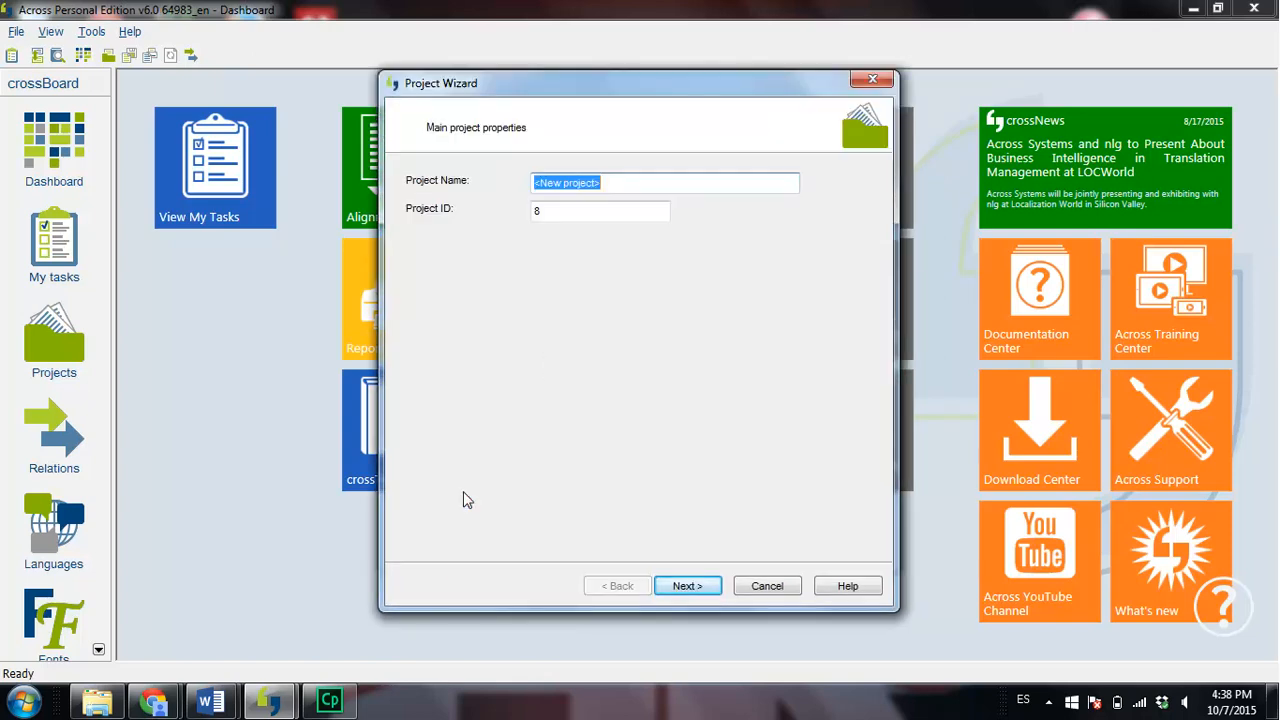
pyautogui.write('CAT')
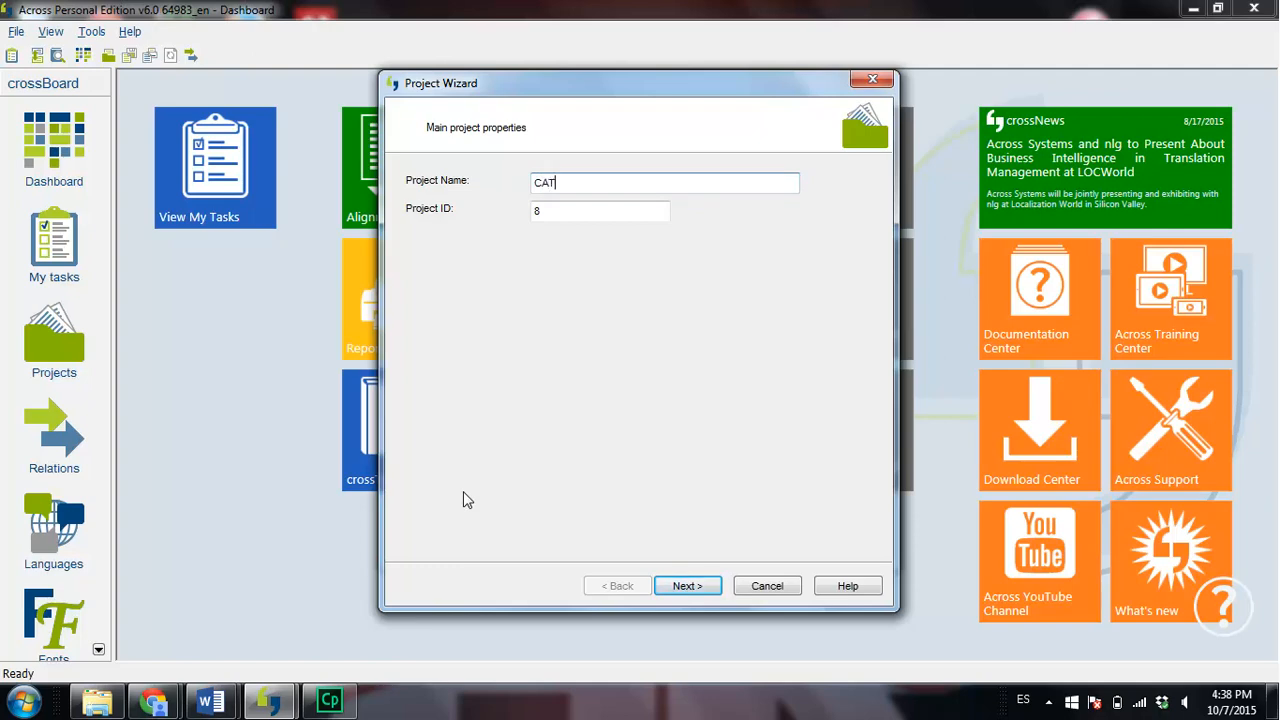
pyautogui.write(' tool 5')
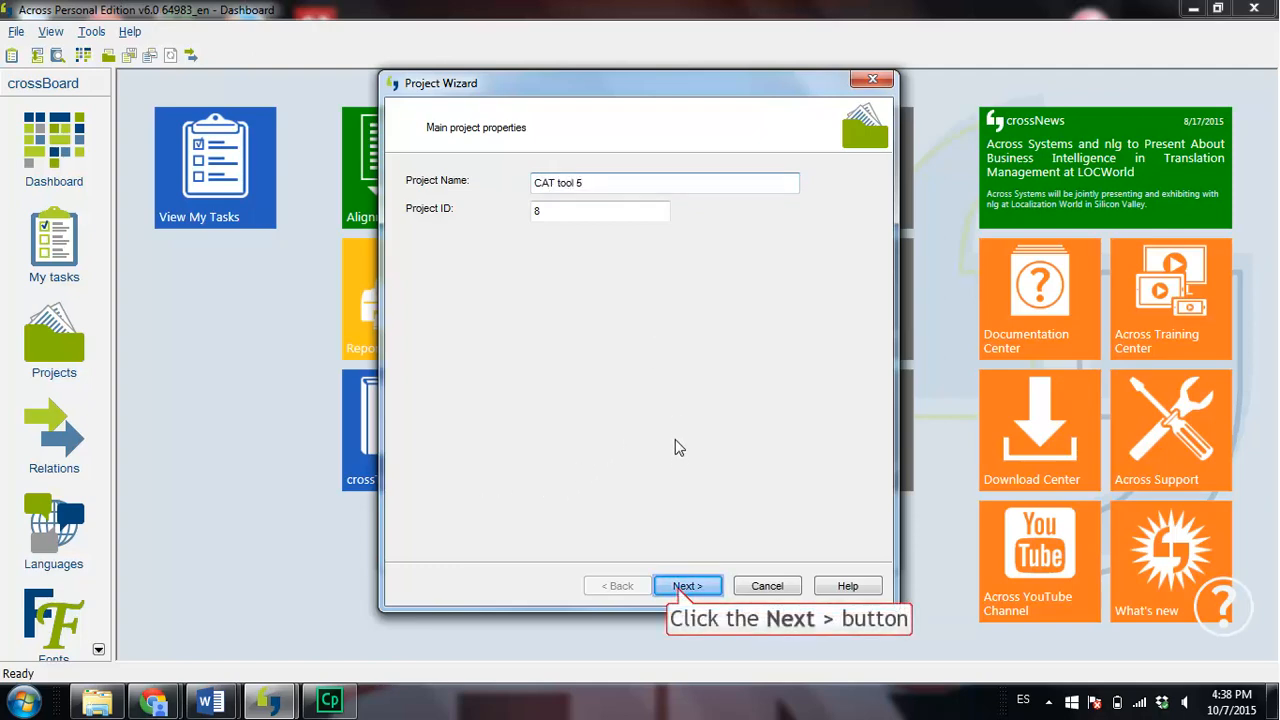
pyautogui.click(683, 588)
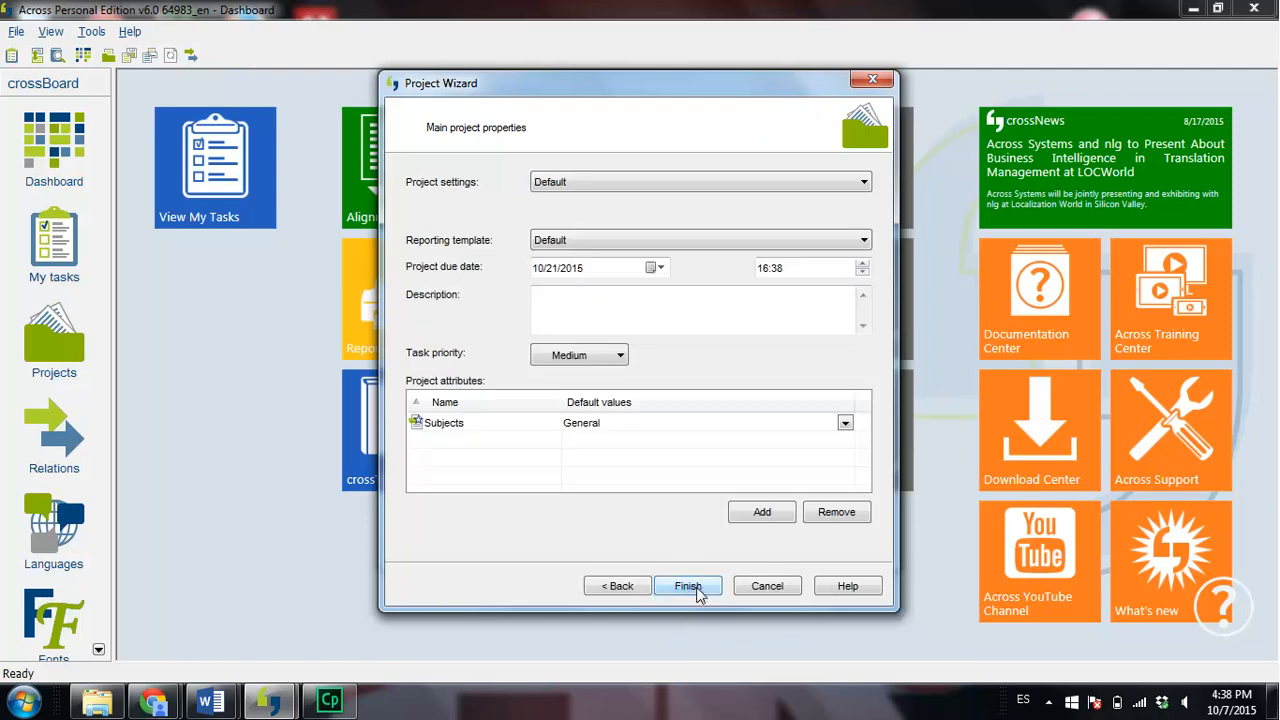
pyautogui.click(701, 587)
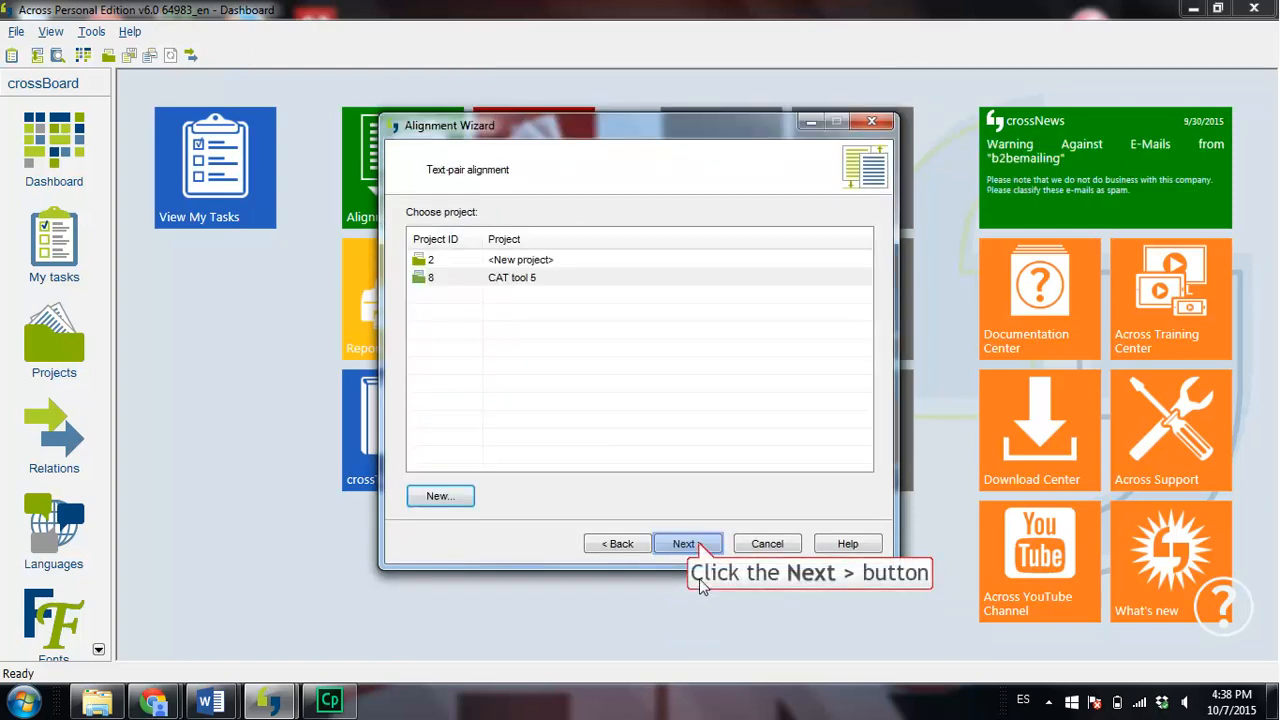
pyautogui.click(700, 545)
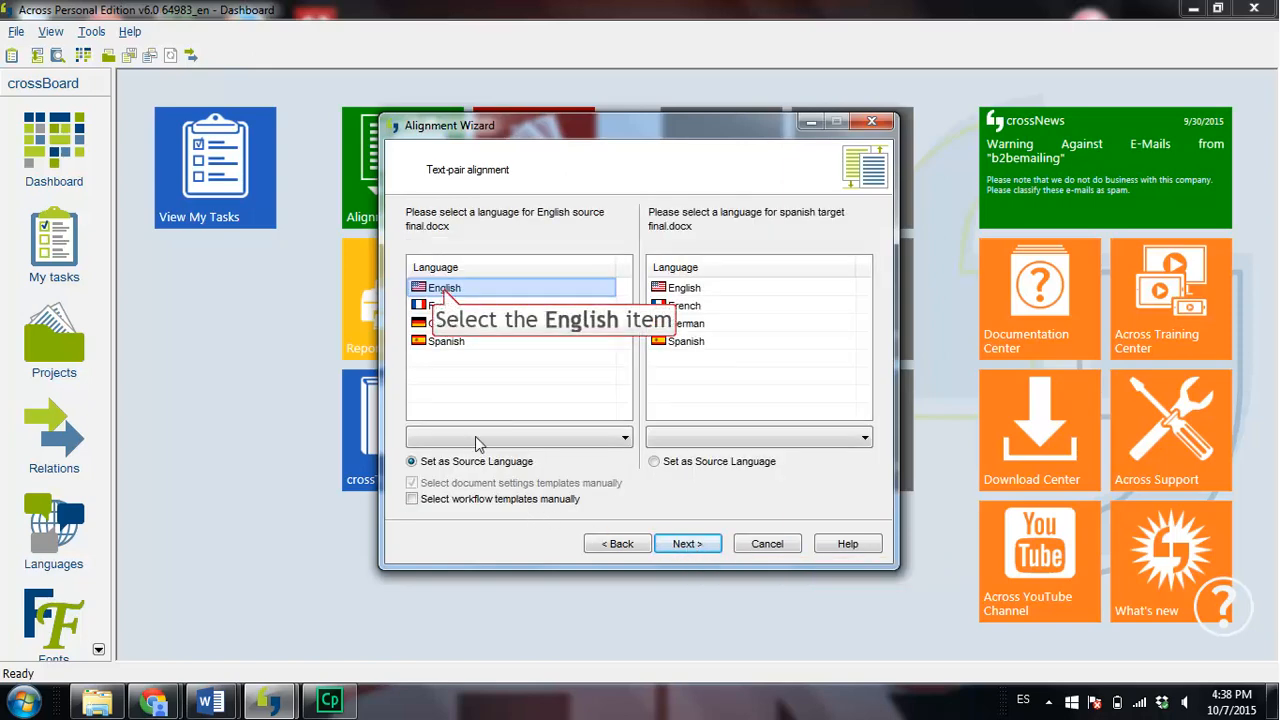
# Step: Assign English to the source document and Spanish to the target document, and check both with the Default document settings template
pyautogui.click(446, 289)
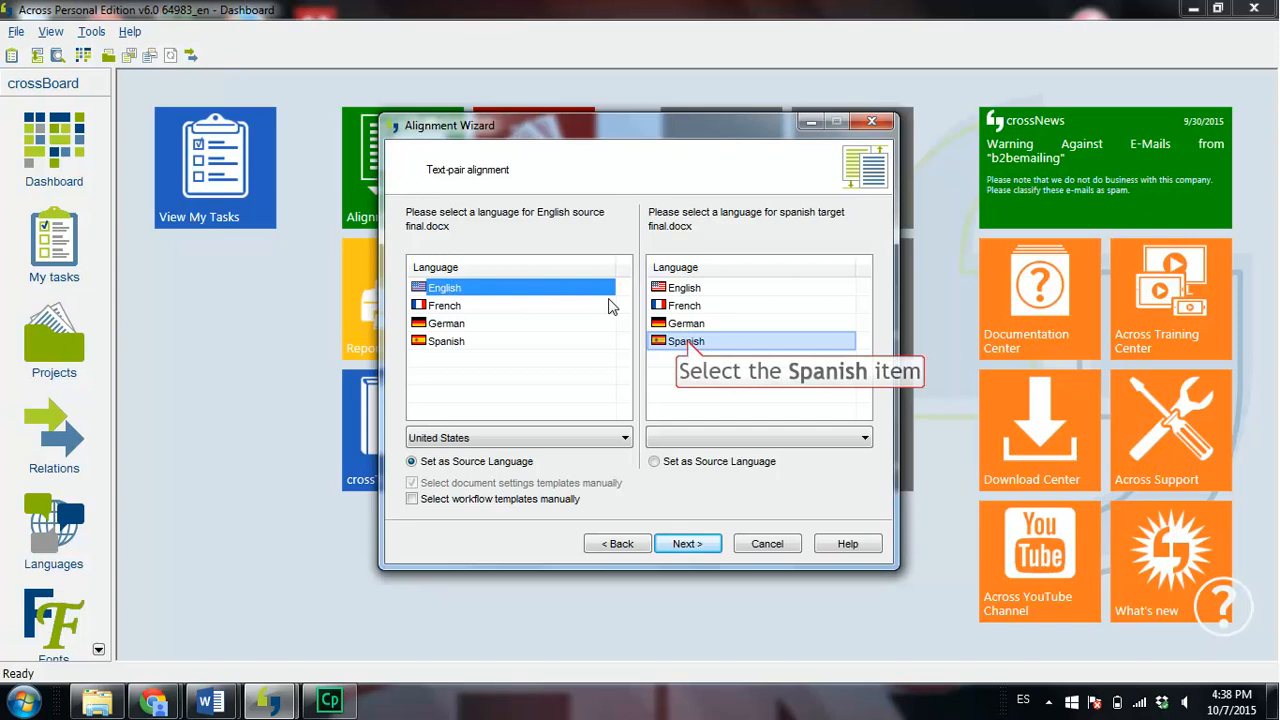
pyautogui.click(687, 343)
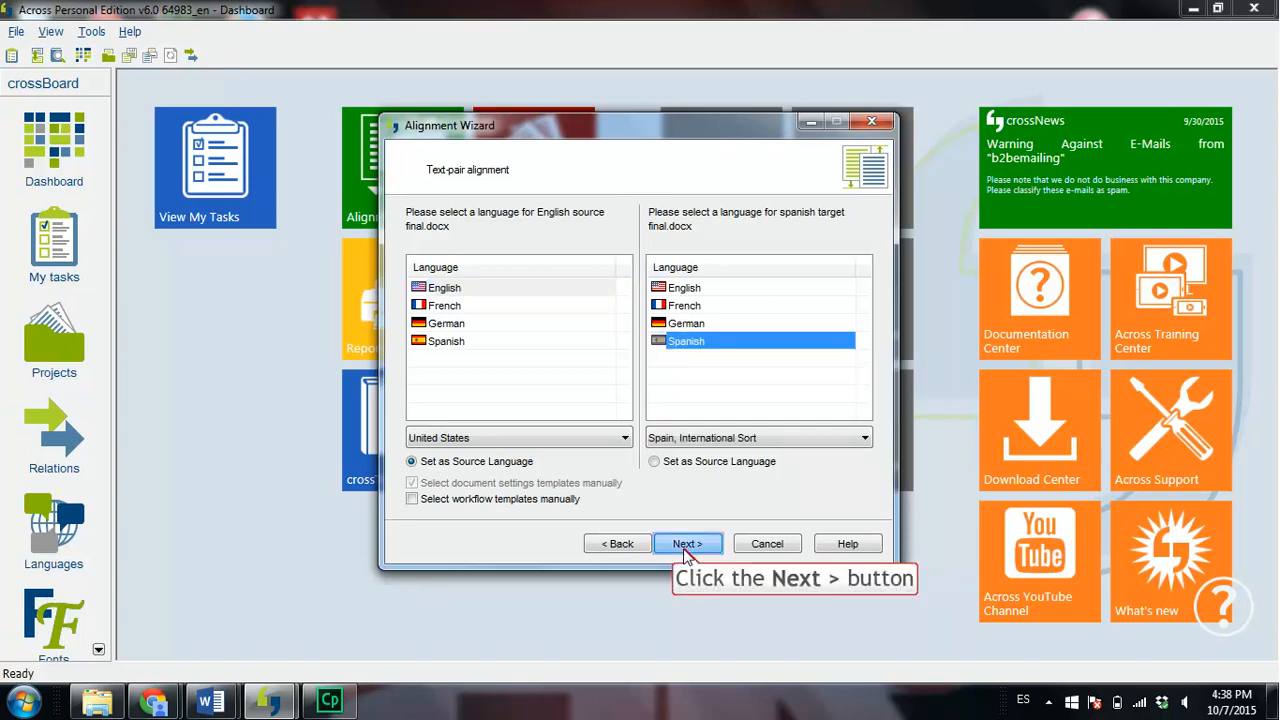
pyautogui.click(686, 548)
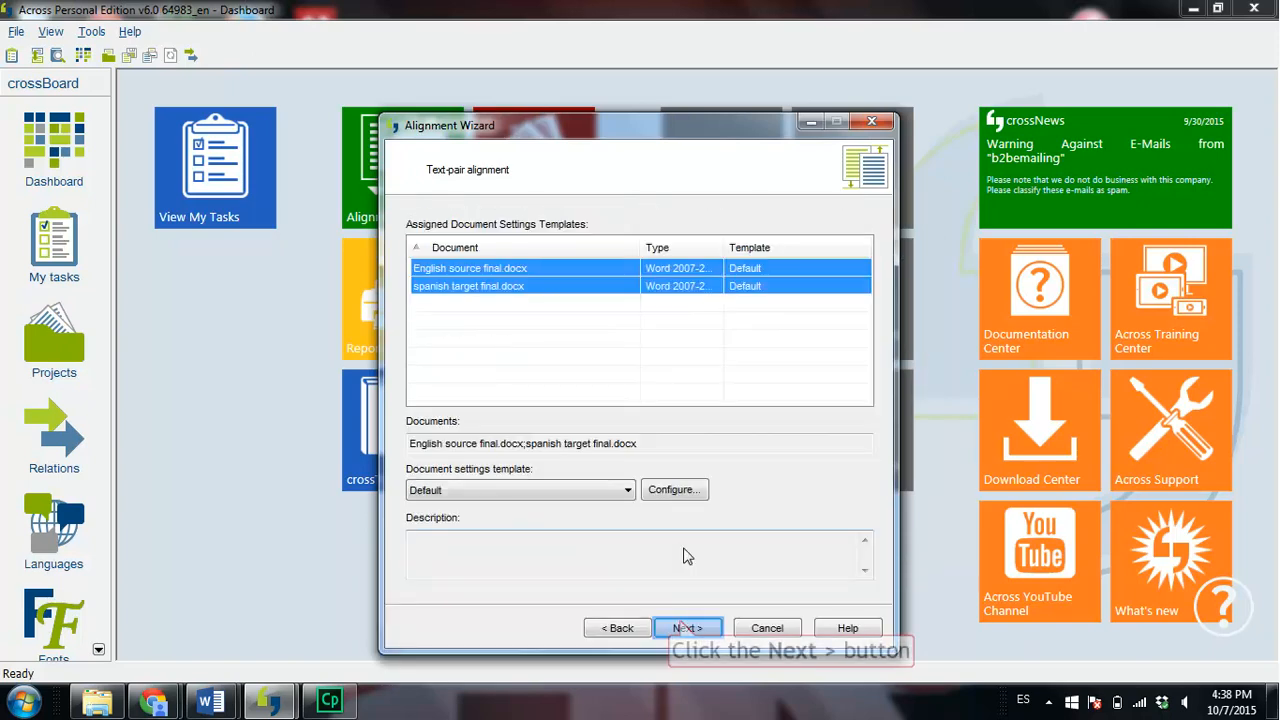
pyautogui.click(687, 627)
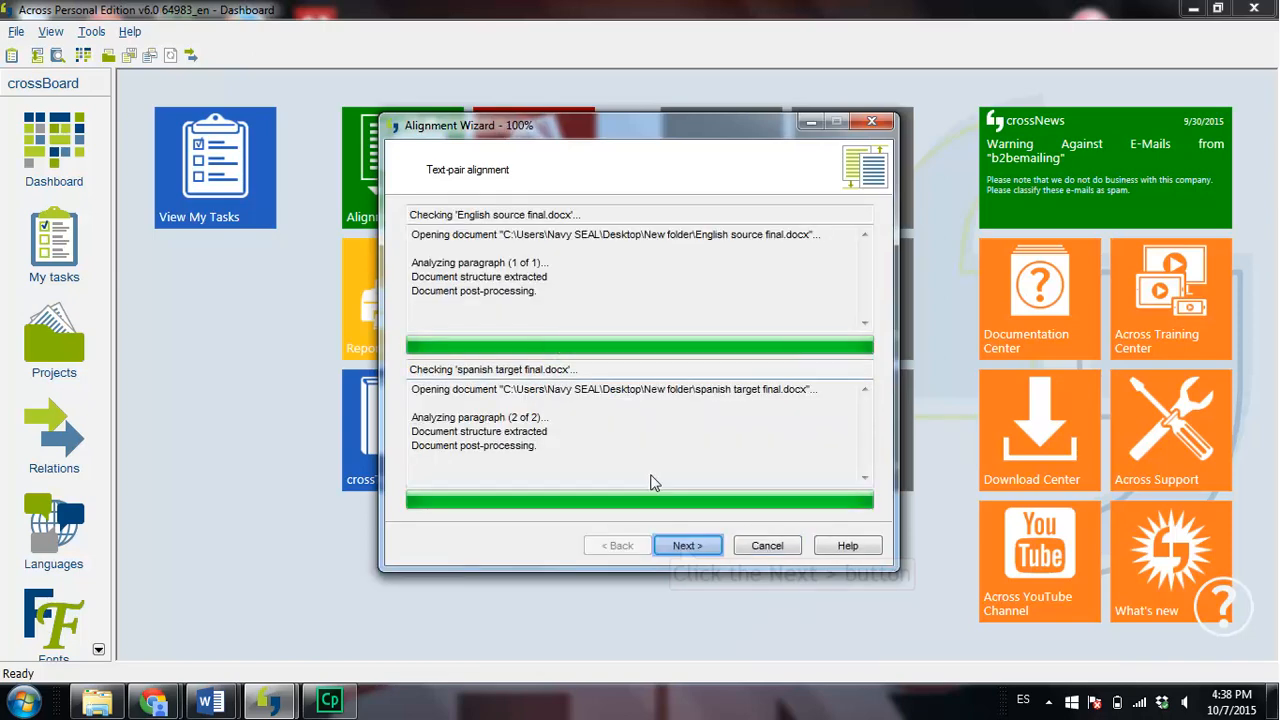
pyautogui.click(684, 546)
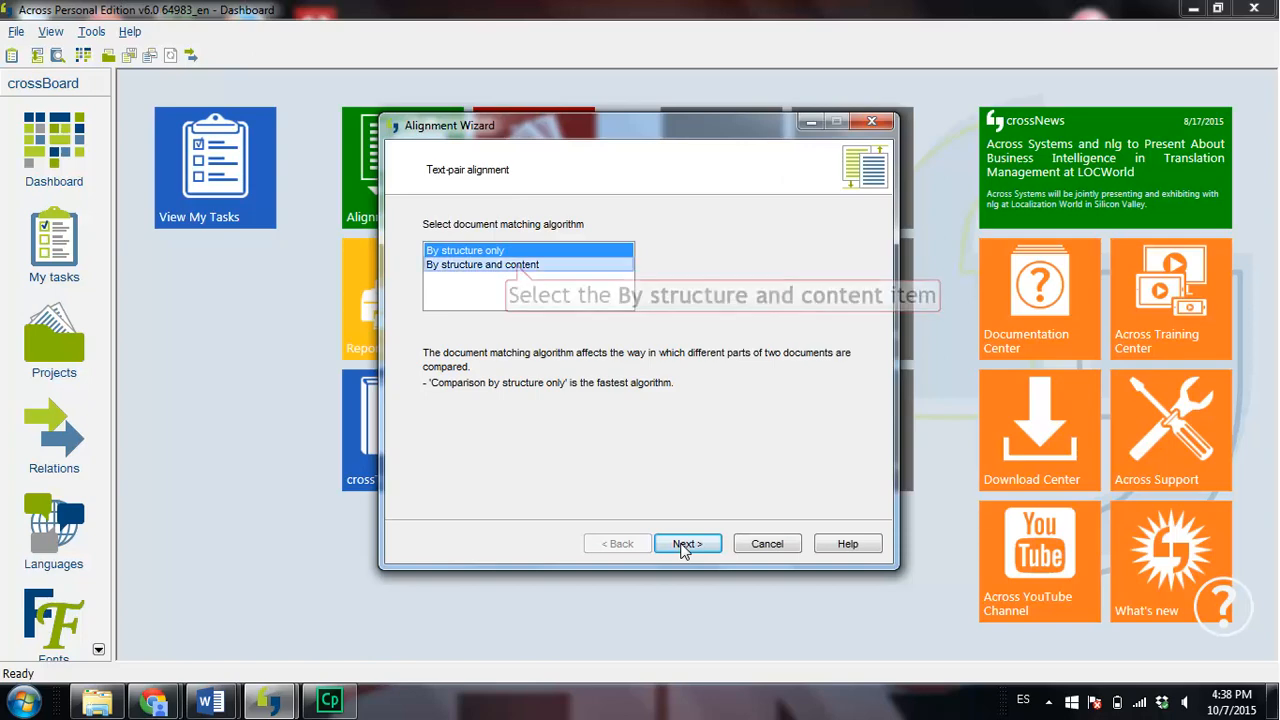
# Step: Compare the two documents using the "By structure only" matching algorithm
pyautogui.click(517, 265)
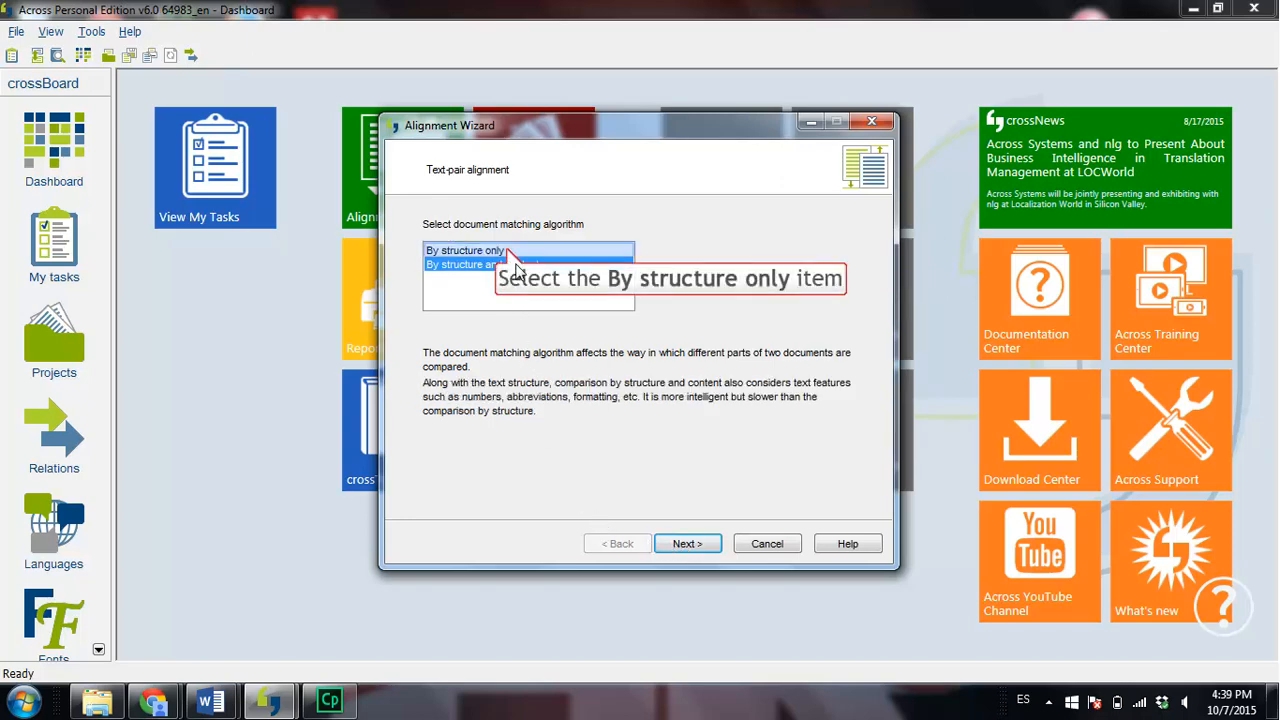
pyautogui.click(506, 249)
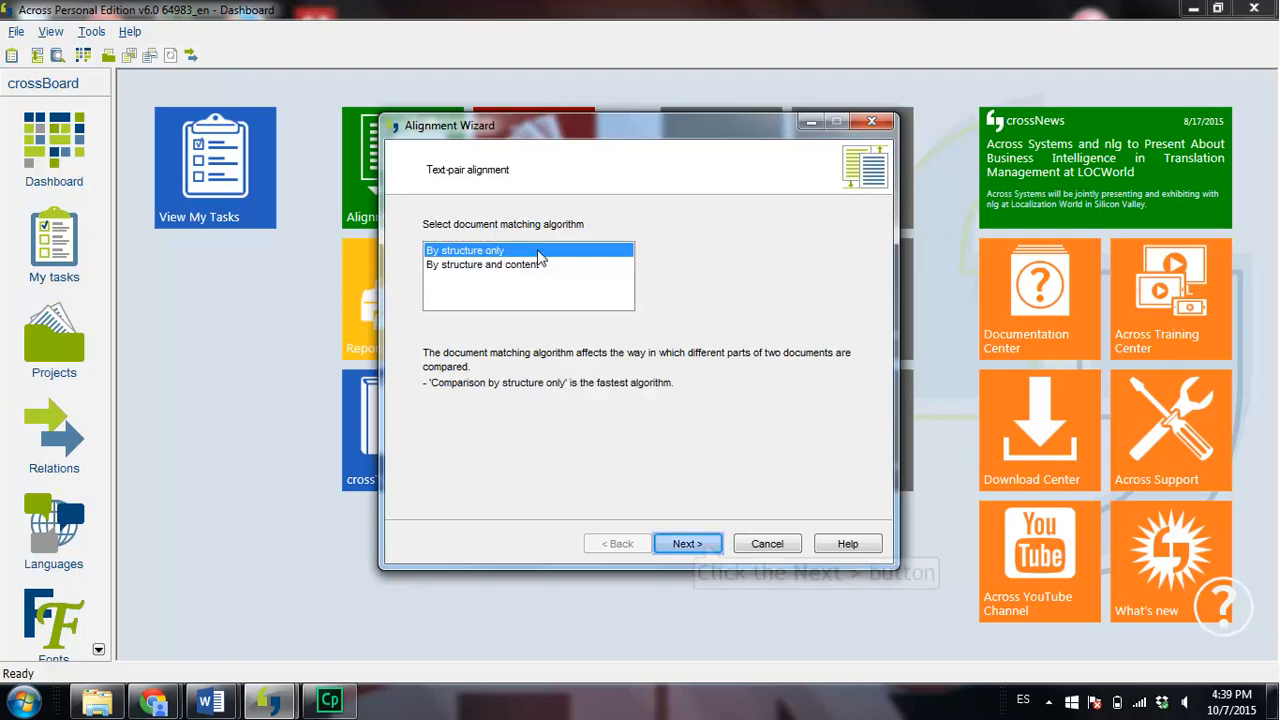
pyautogui.click(704, 547)
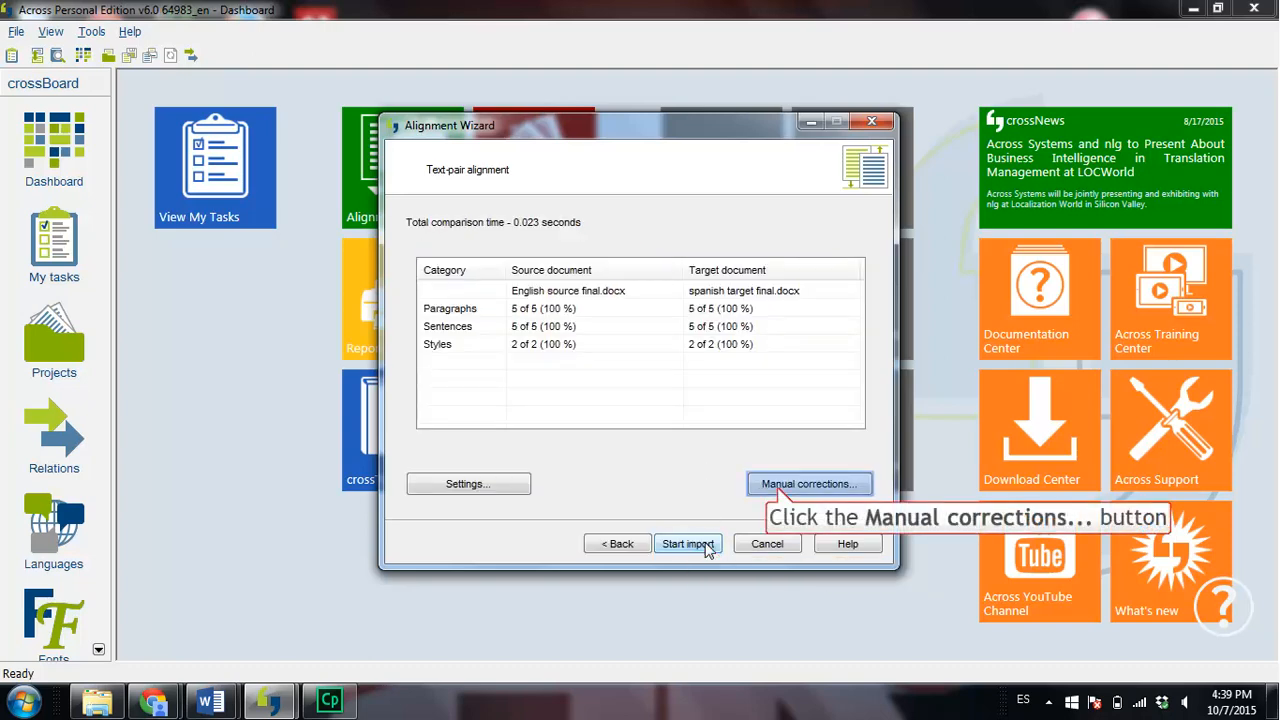
# Step: Open the manual corrections for the alignment and save the sentence match of the first English and Spanish paragraph pair
pyautogui.click(781, 490)
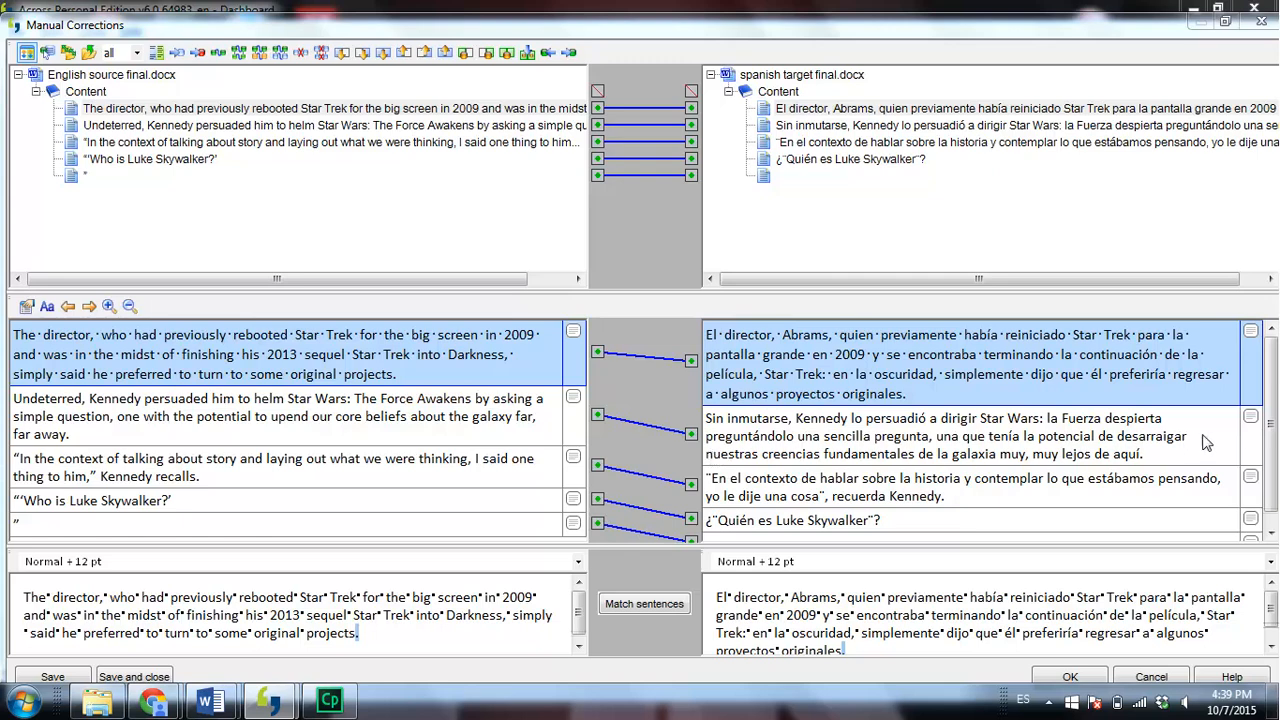
pyautogui.moveTo(1274, 422); pyautogui.dragTo(1274, 487)
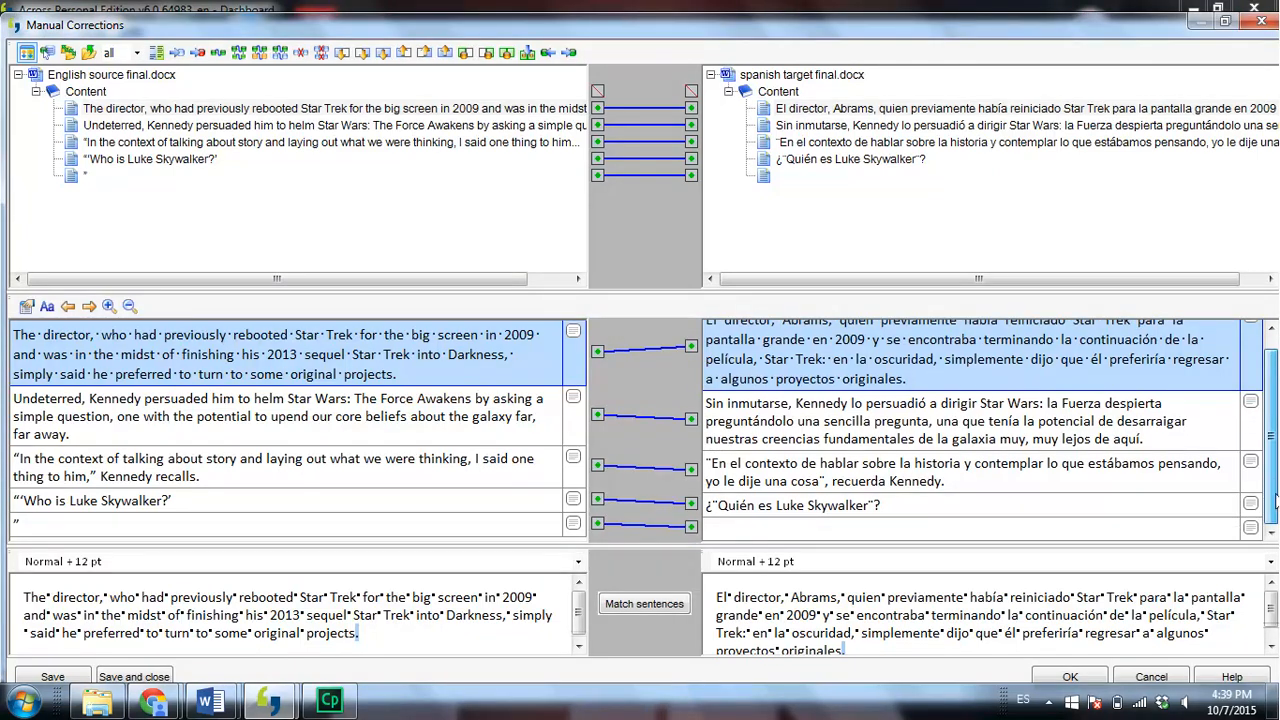
pyautogui.moveTo(1270, 436); pyautogui.dragTo(1270, 398)
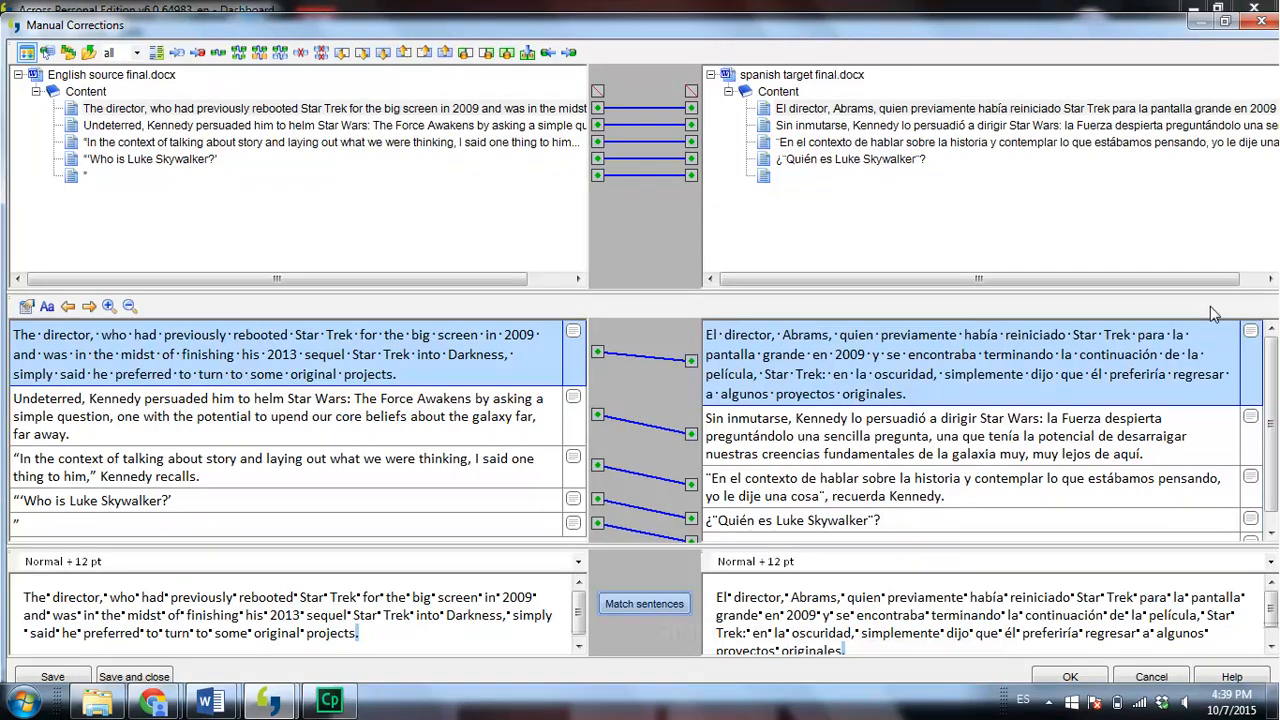
pyautogui.click(666, 608)
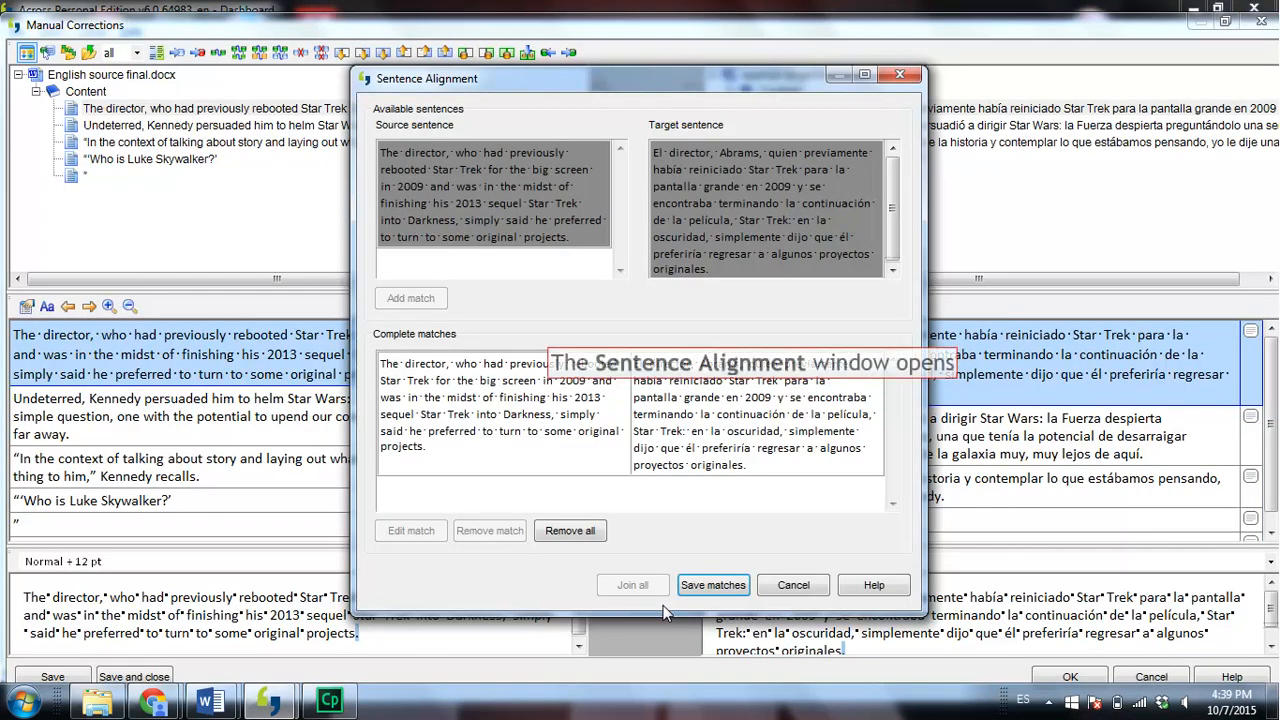
pyautogui.click(703, 585)
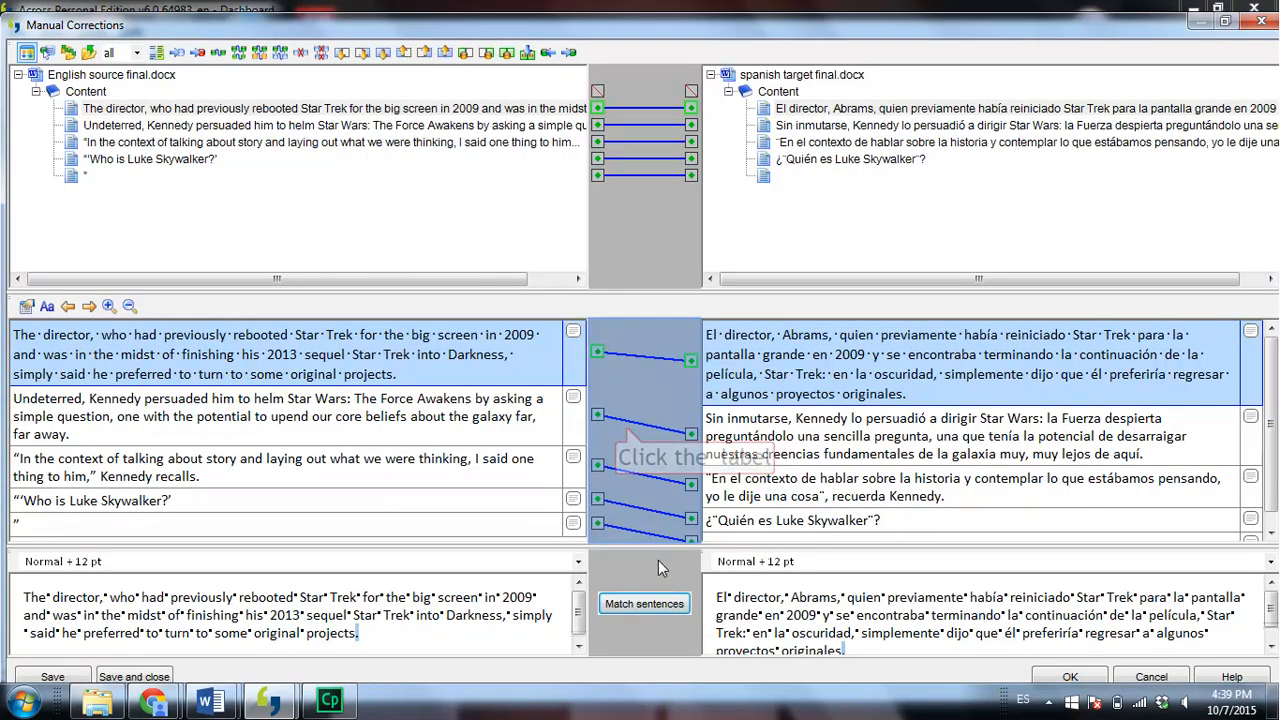
# Step: Select the second English and Spanish paragraphs and save their sentence match
pyautogui.click(708, 433)
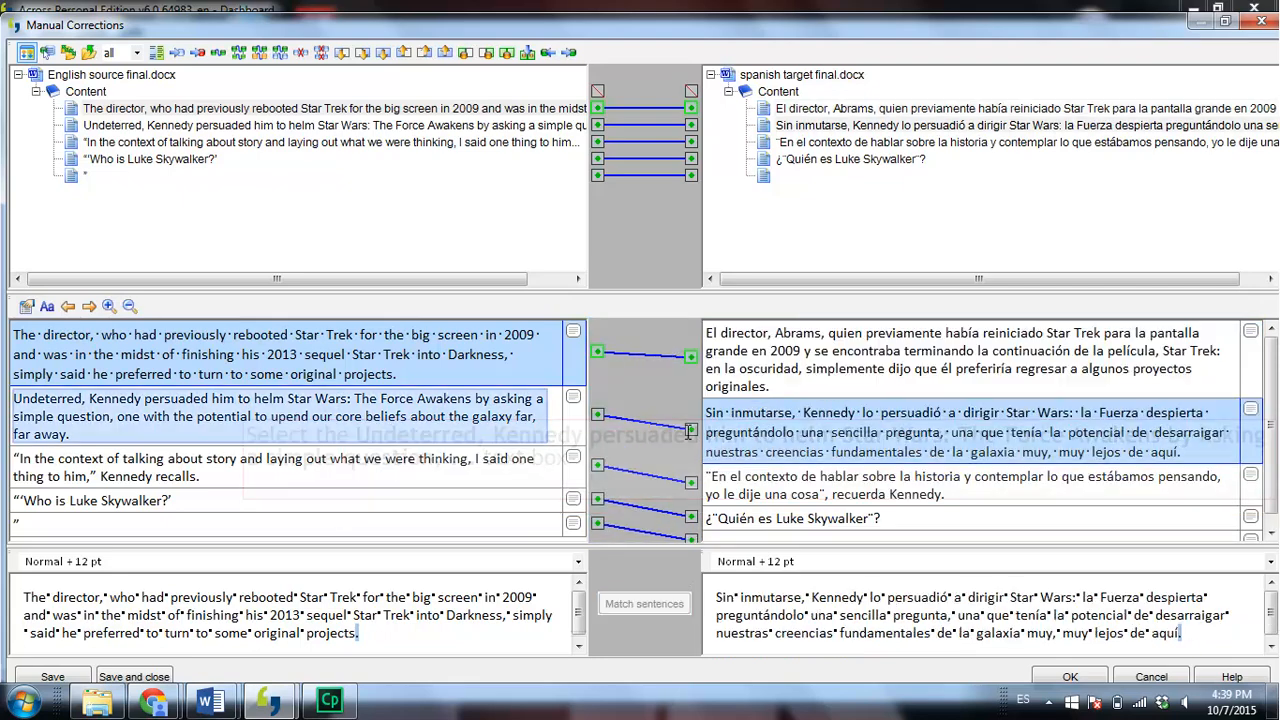
pyautogui.click(511, 421)
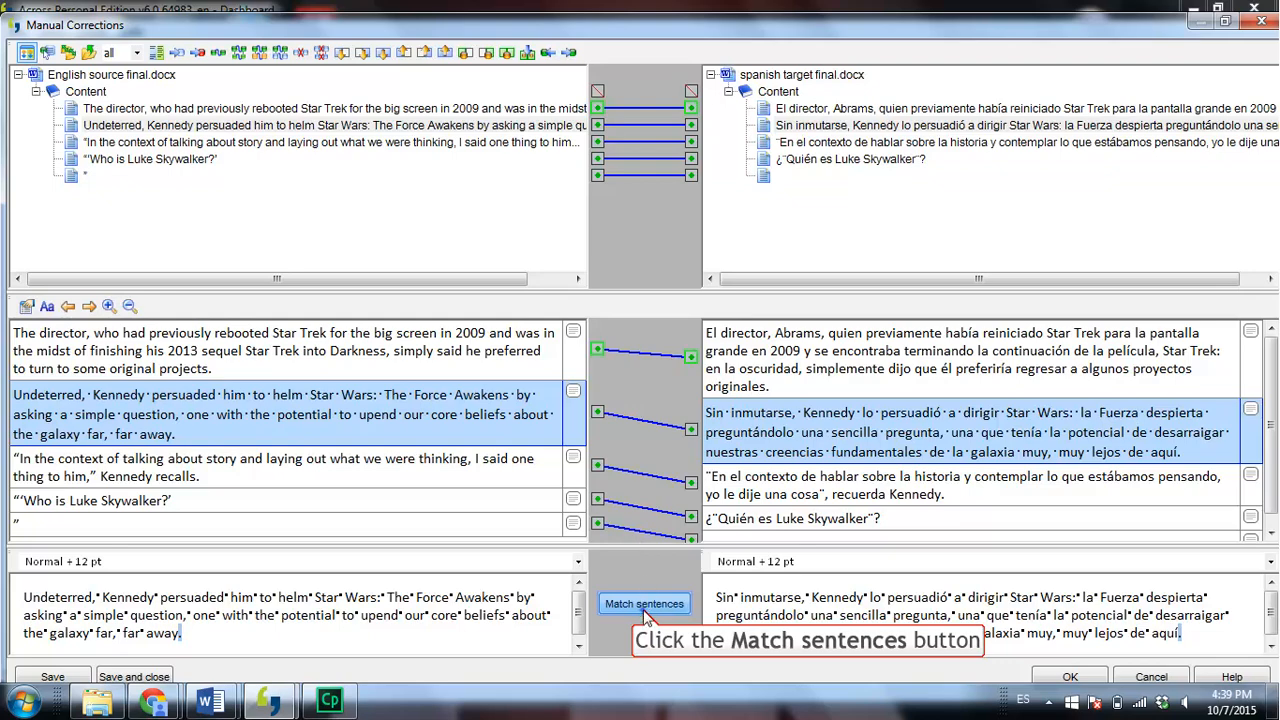
pyautogui.click(645, 610)
pyautogui.click(703, 585)
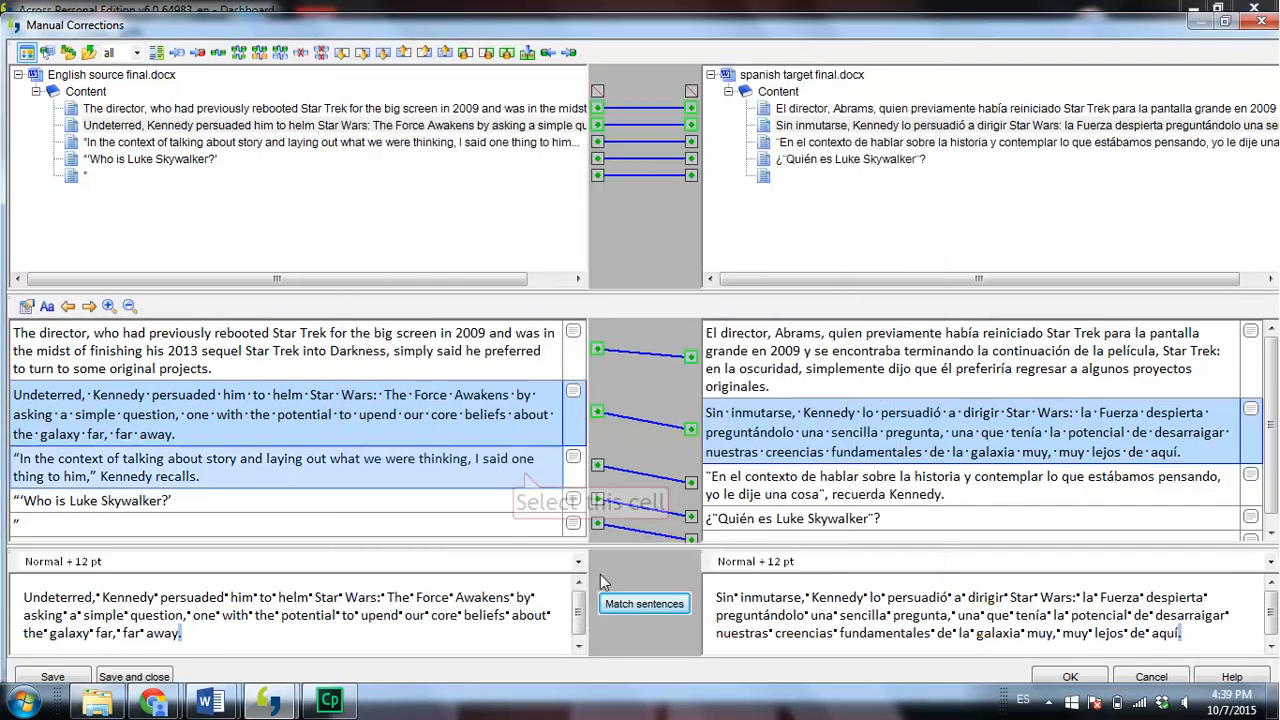
# Step: Select the third English and Spanish paragraphs and save their sentence match
pyautogui.click(520, 475)
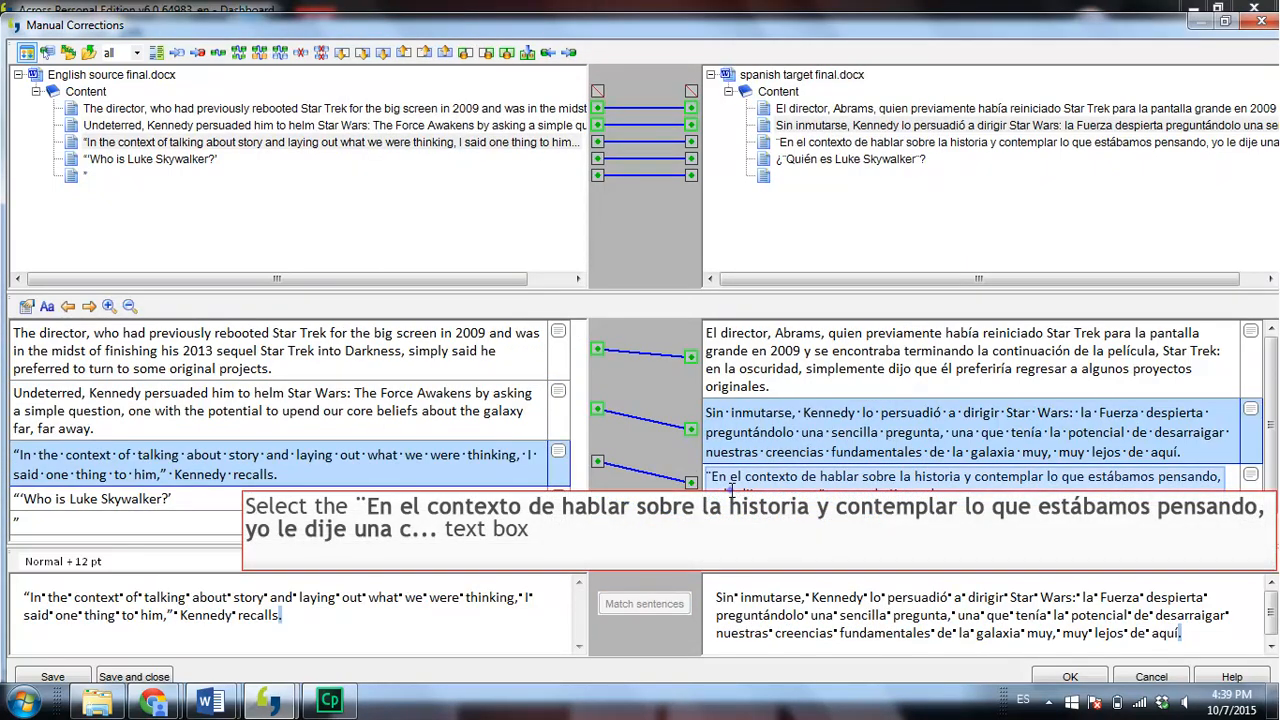
pyautogui.click(731, 490)
pyautogui.click(644, 603)
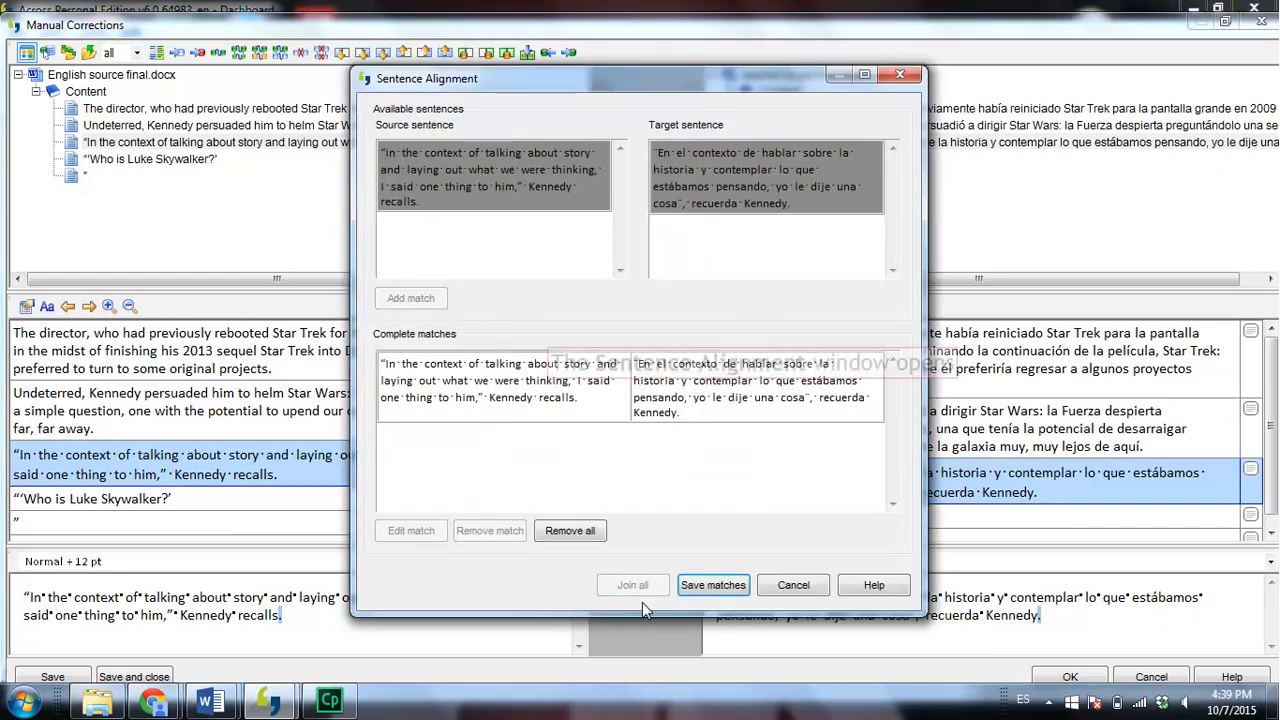
pyautogui.click(708, 586)
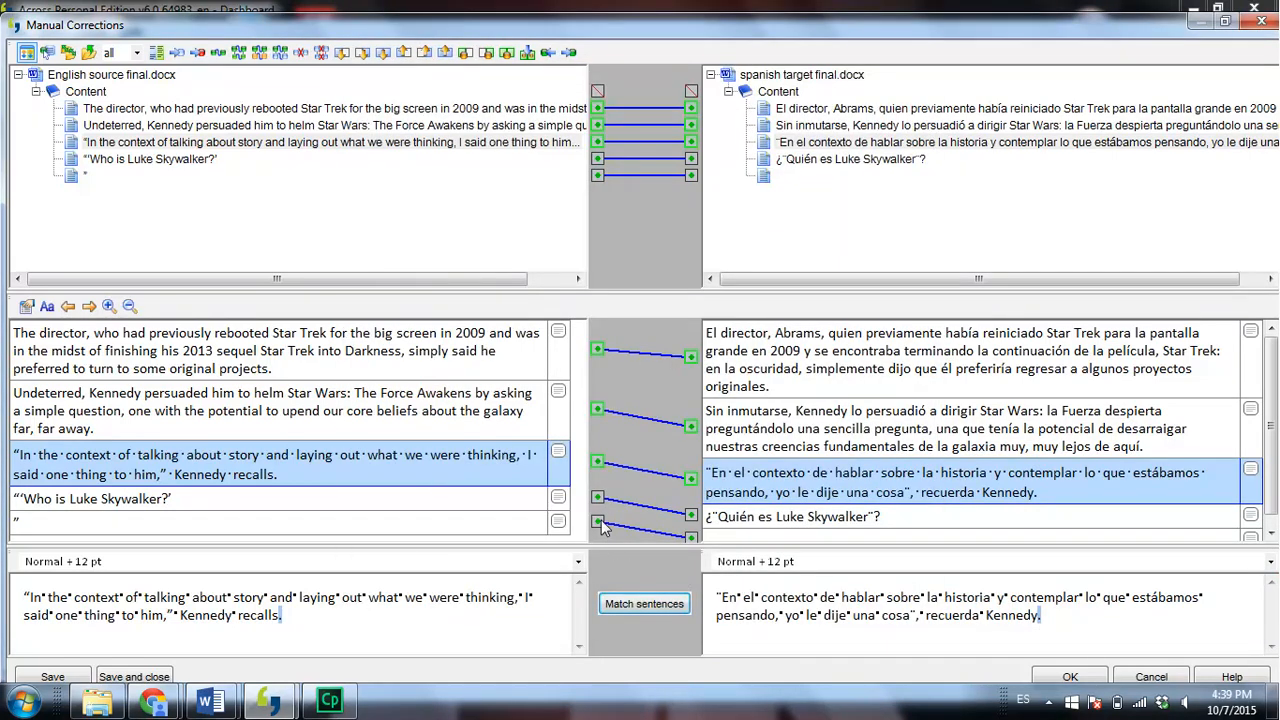
# Step: Relink the last Spanish paragraph to the fourth English paragraph and restore its link to the last English paragraph
pyautogui.moveTo(598, 497)
pyautogui.mouseDown()
pyautogui.moveTo(638, 502)
pyautogui.moveTo(601, 522)
pyautogui.moveTo(598, 497)
pyautogui.mouseUp()
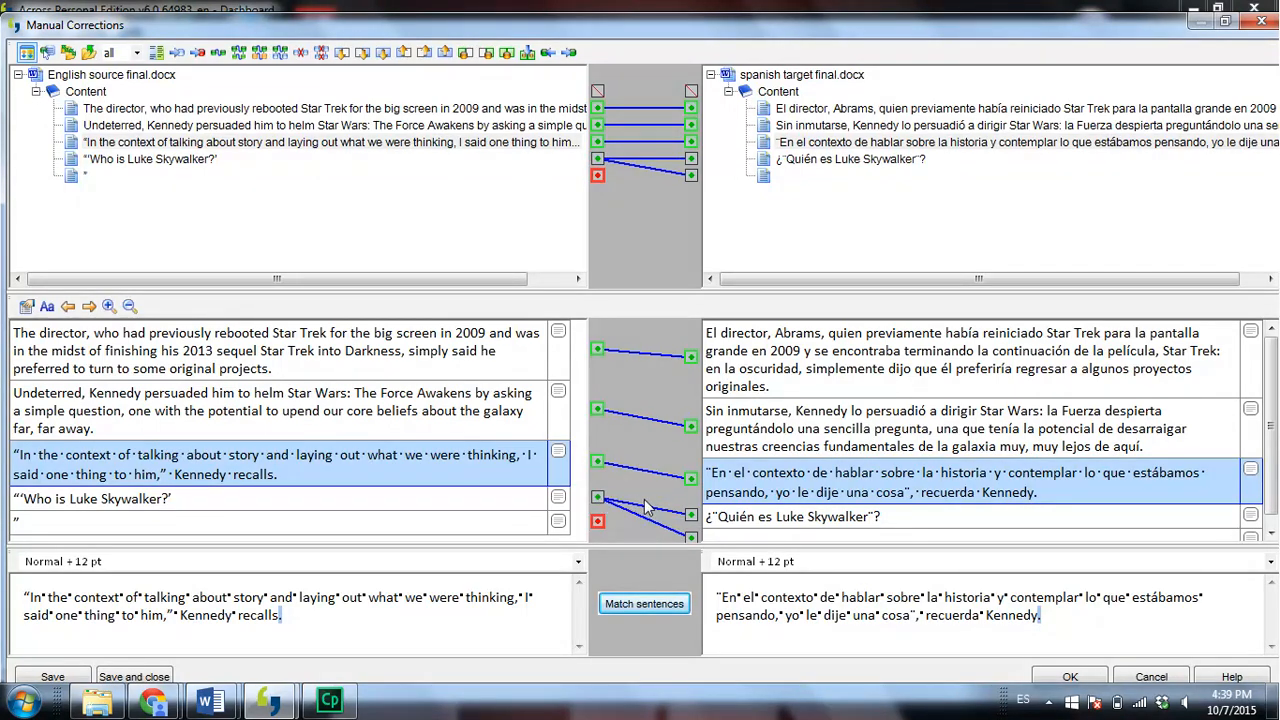
pyautogui.moveTo(688, 538); pyautogui.dragTo(600, 522)
pyautogui.moveTo(693, 543); pyautogui.dragTo(598, 527)
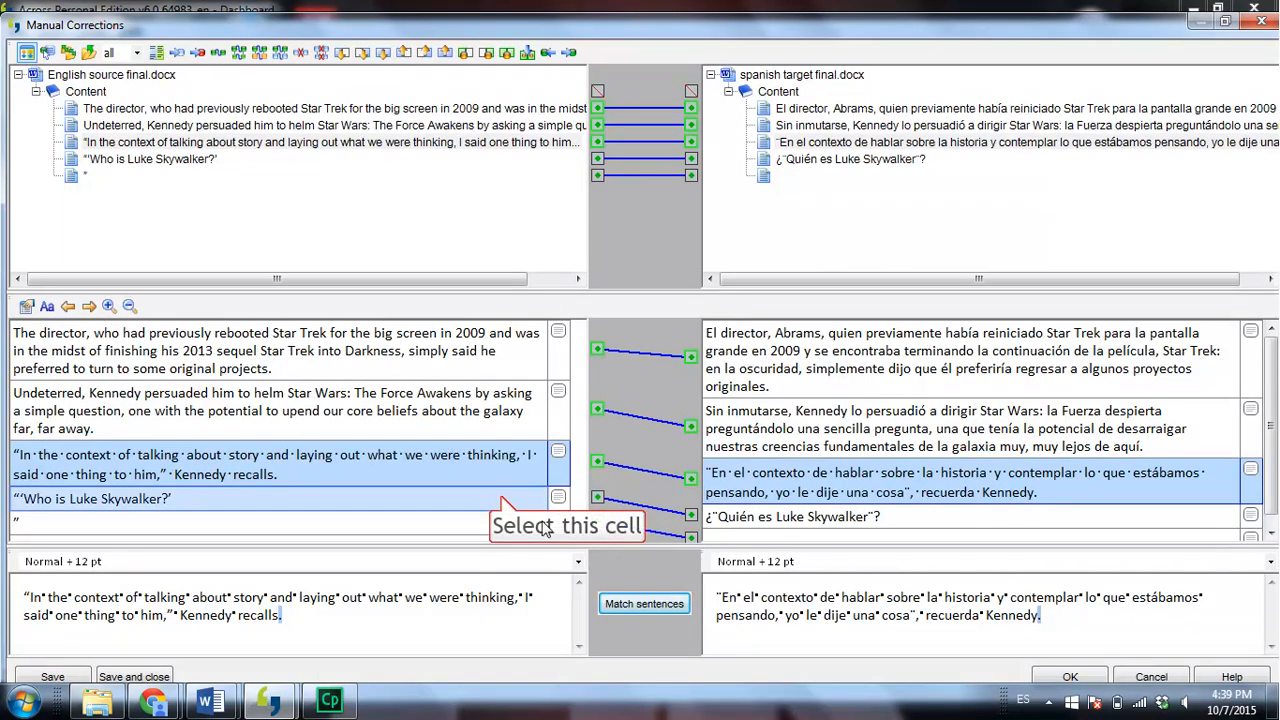
# Step: Match the English "Who is Luke Skywalker?" paragraph with its Spanish counterpart and save the sentence match
pyautogui.click(503, 500)
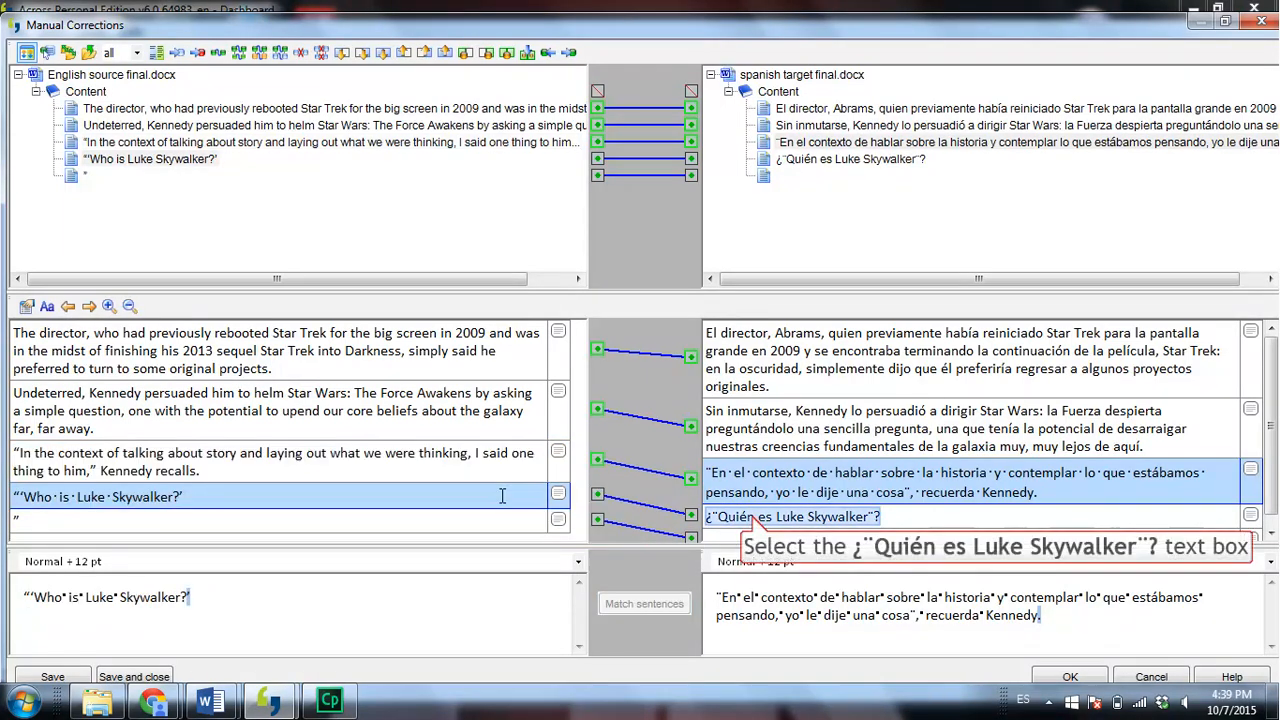
pyautogui.click(753, 516)
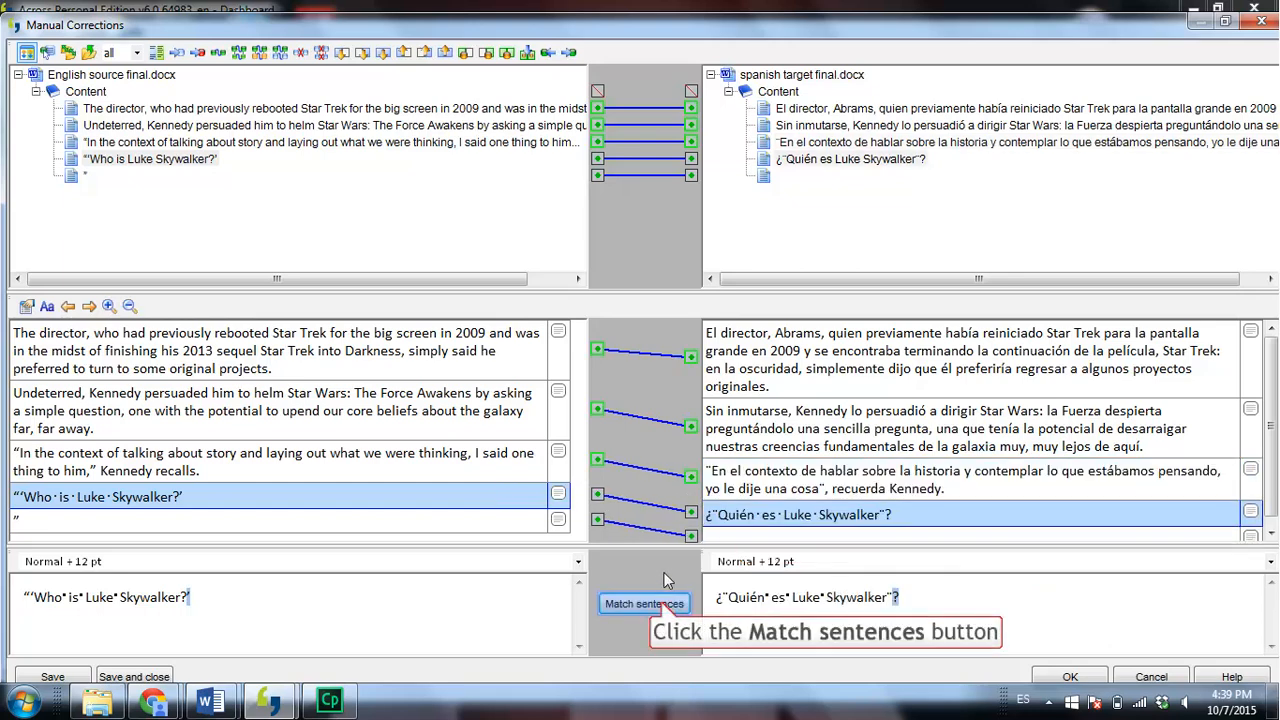
pyautogui.click(662, 603)
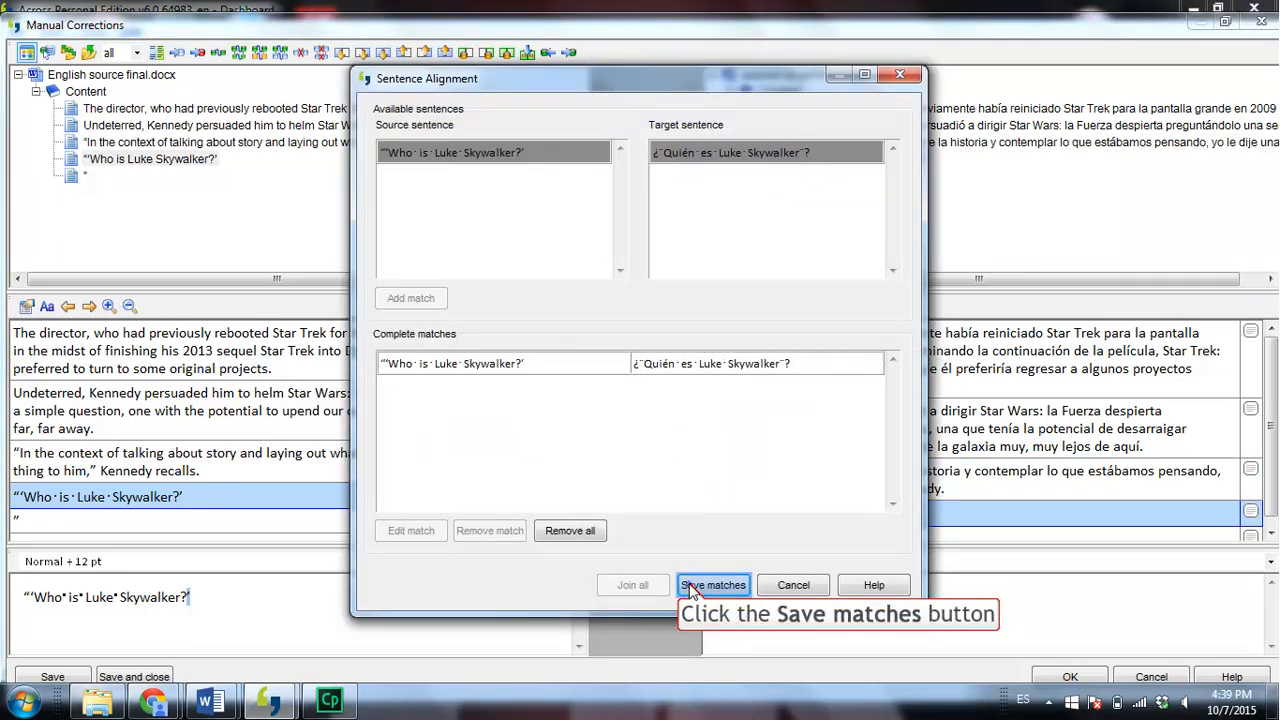
pyautogui.click(712, 585)
# Step: Match the last English paragraph with the last Spanish one, save the sentence match and accept the manual corrections
pyautogui.click(497, 522)
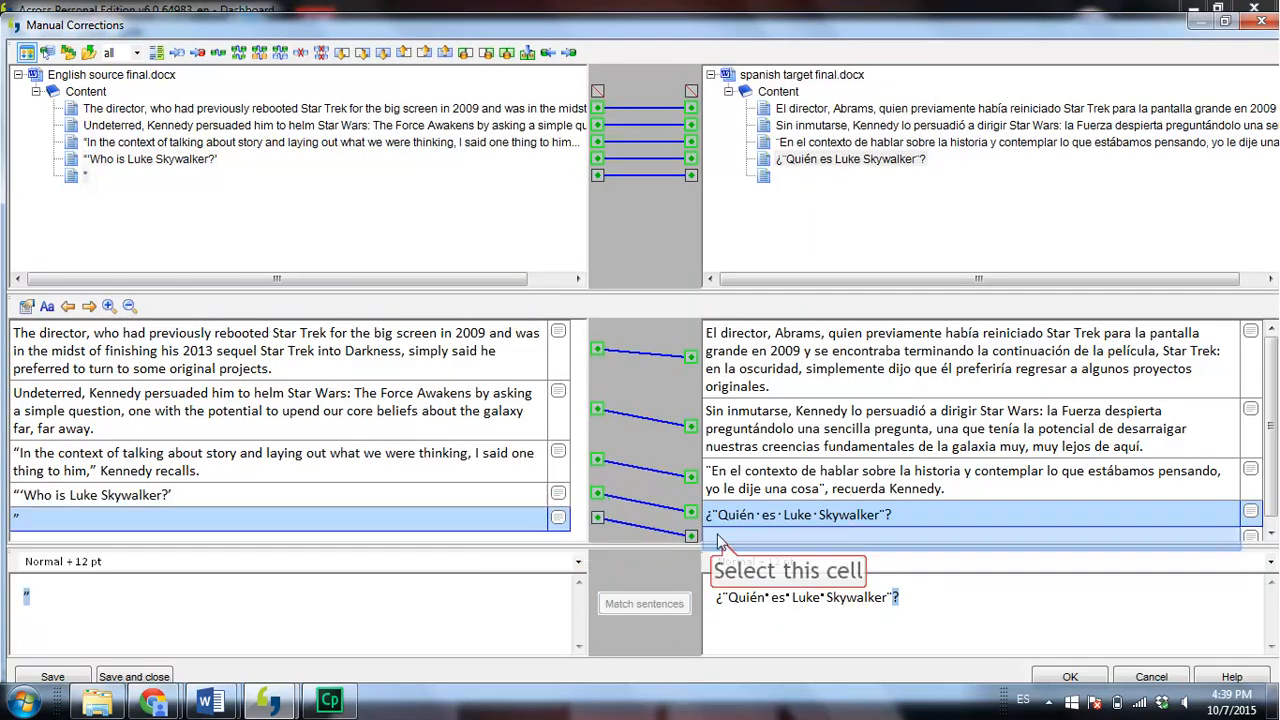
pyautogui.click(707, 533)
pyautogui.click(655, 603)
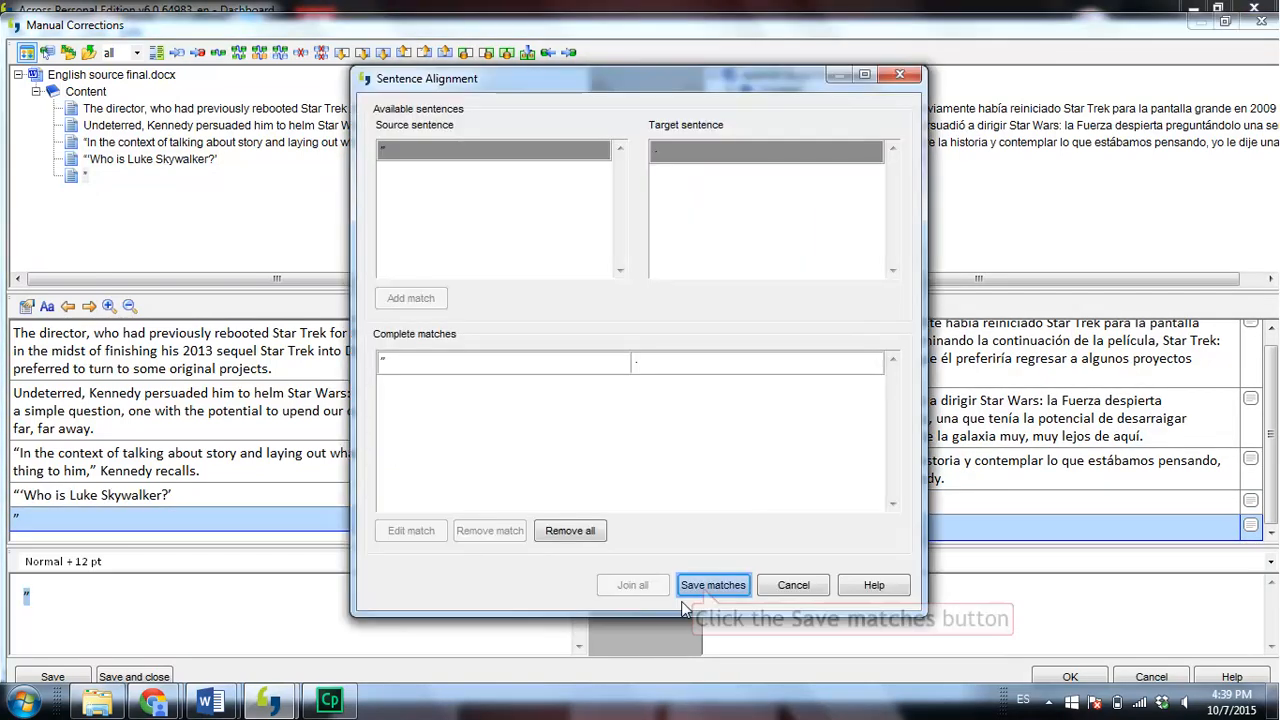
pyautogui.click(712, 585)
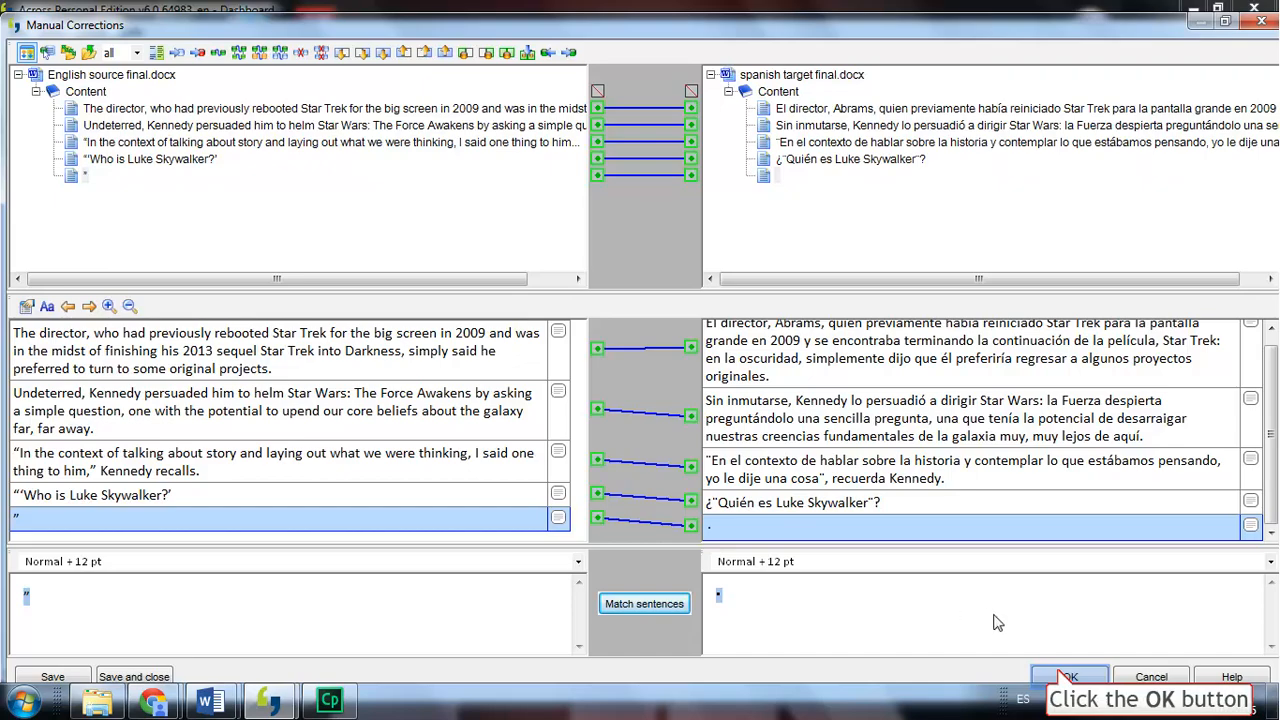
pyautogui.click(1066, 676)
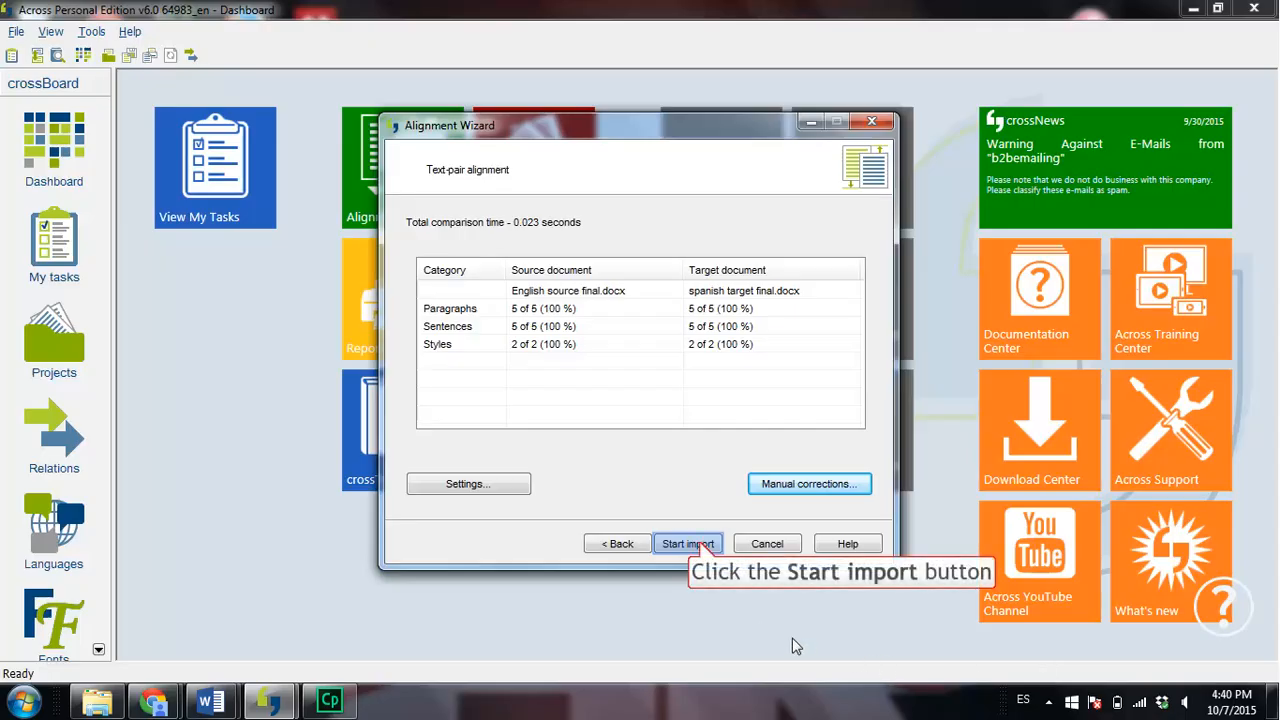
# Step: Import the aligned text pair, skipping the sentence pair flagged for differing numbers
pyautogui.click(701, 546)
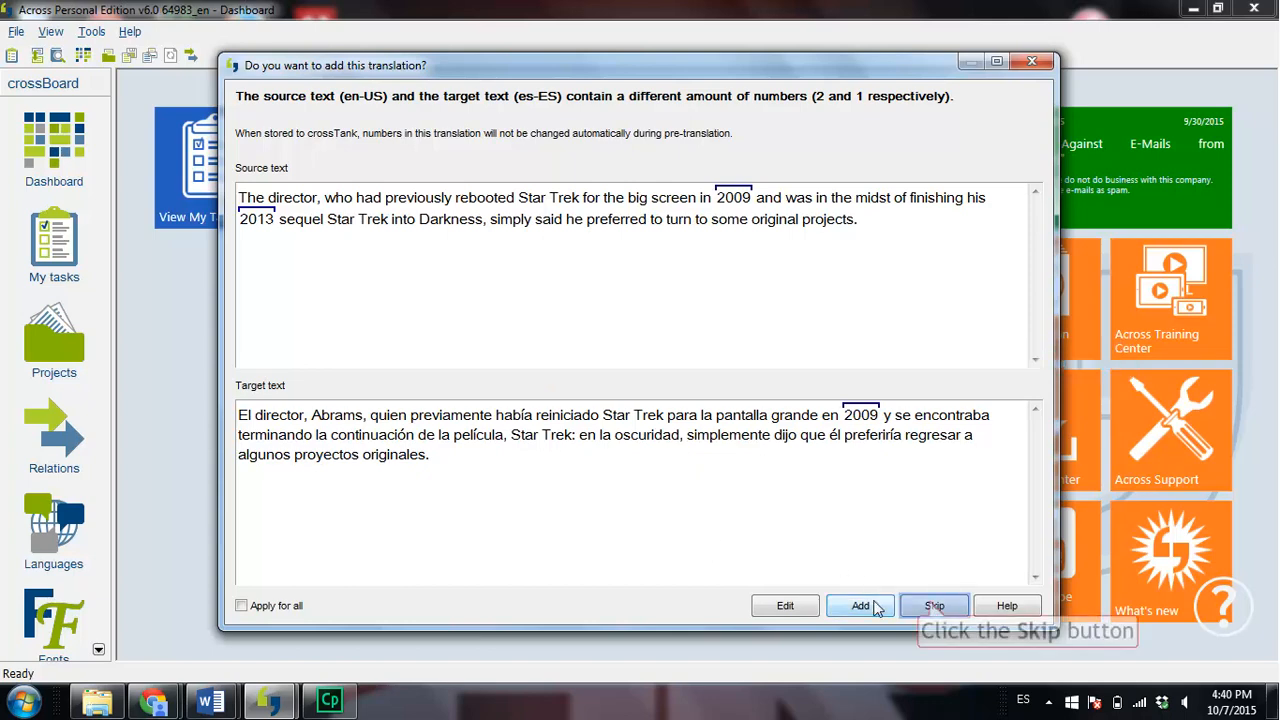
pyautogui.click(932, 606)
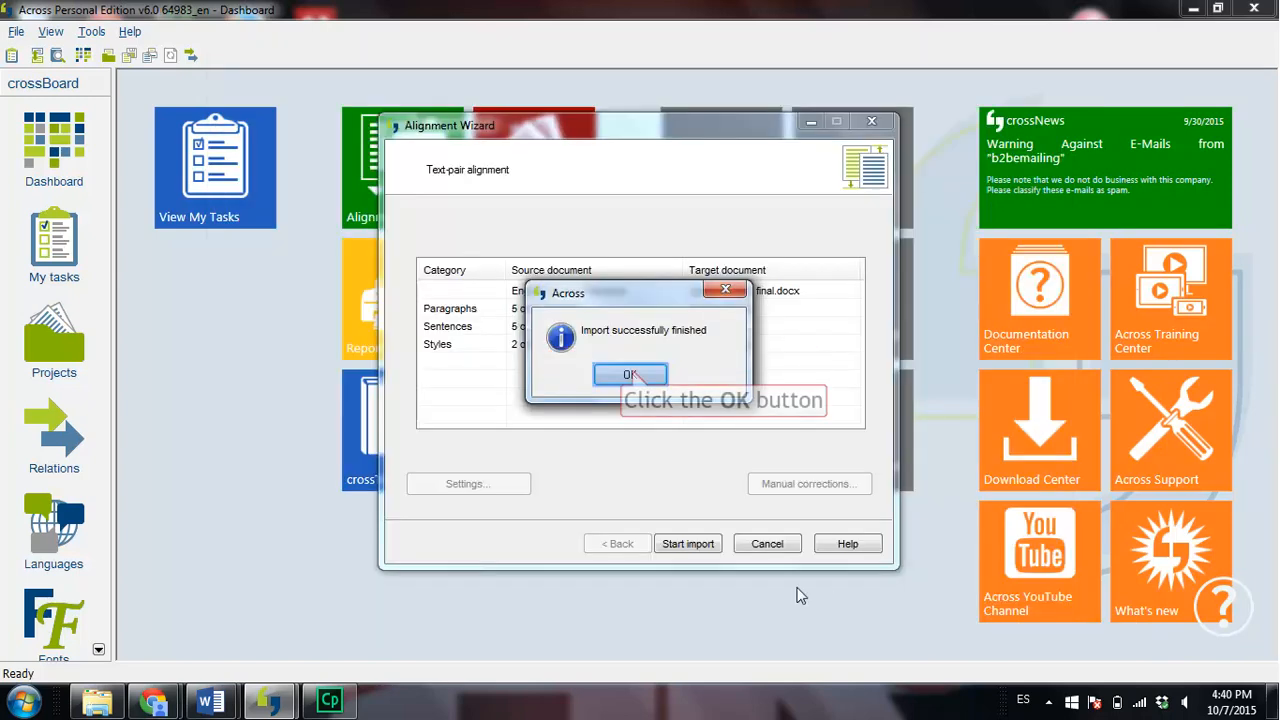
pyautogui.click(630, 375)
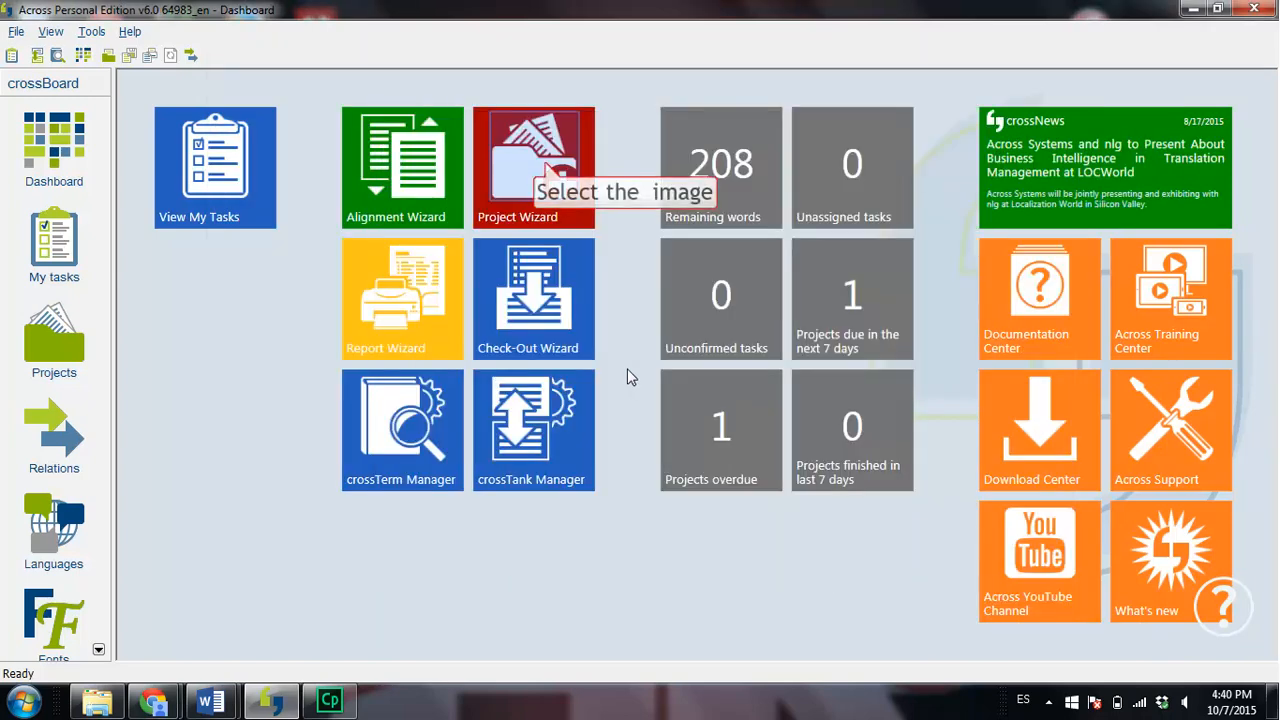
# Step: Start a new project with Modified english source final.docx as its source document and accept the default project properties
pyautogui.click(548, 168)
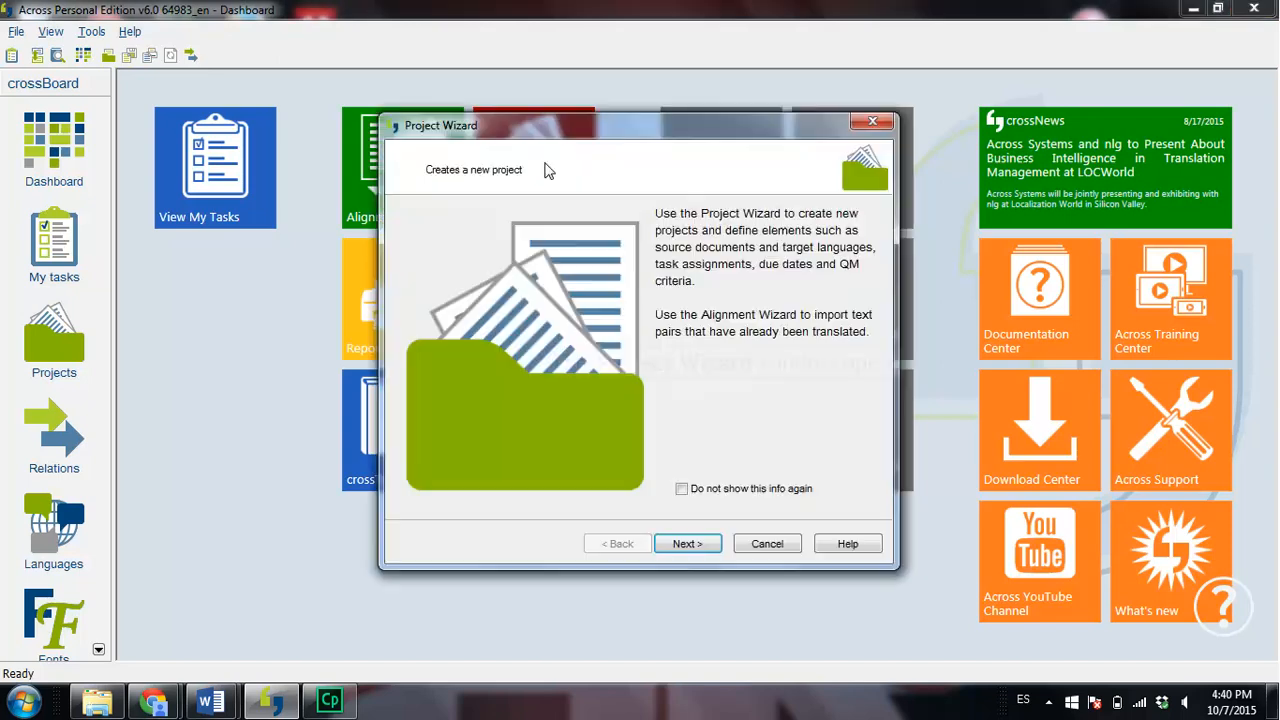
pyautogui.click(690, 547)
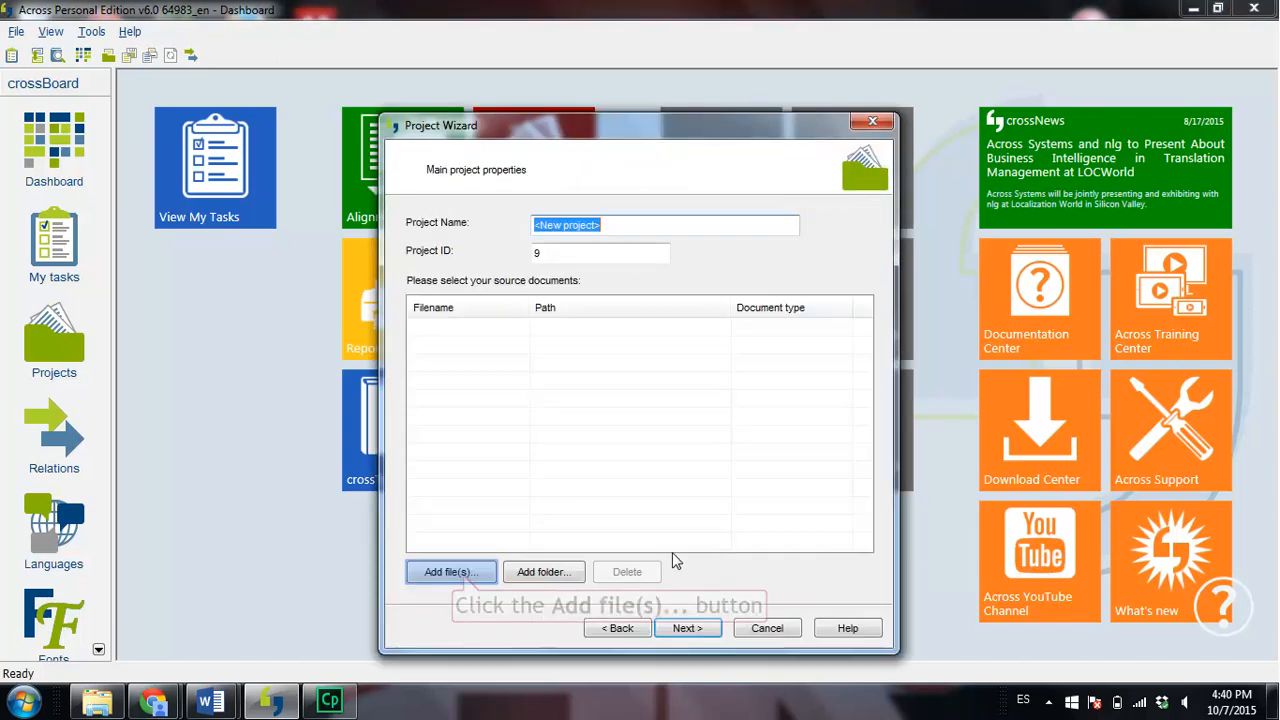
pyautogui.click(484, 571)
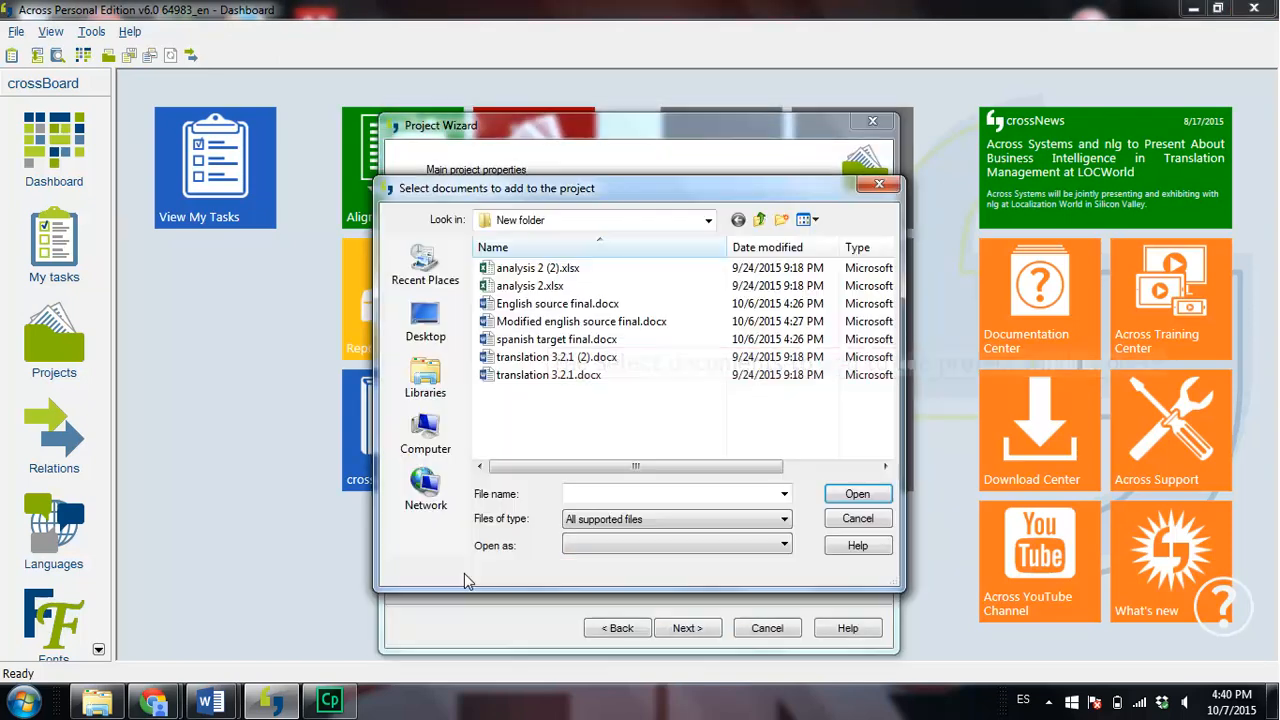
pyautogui.click(594, 324)
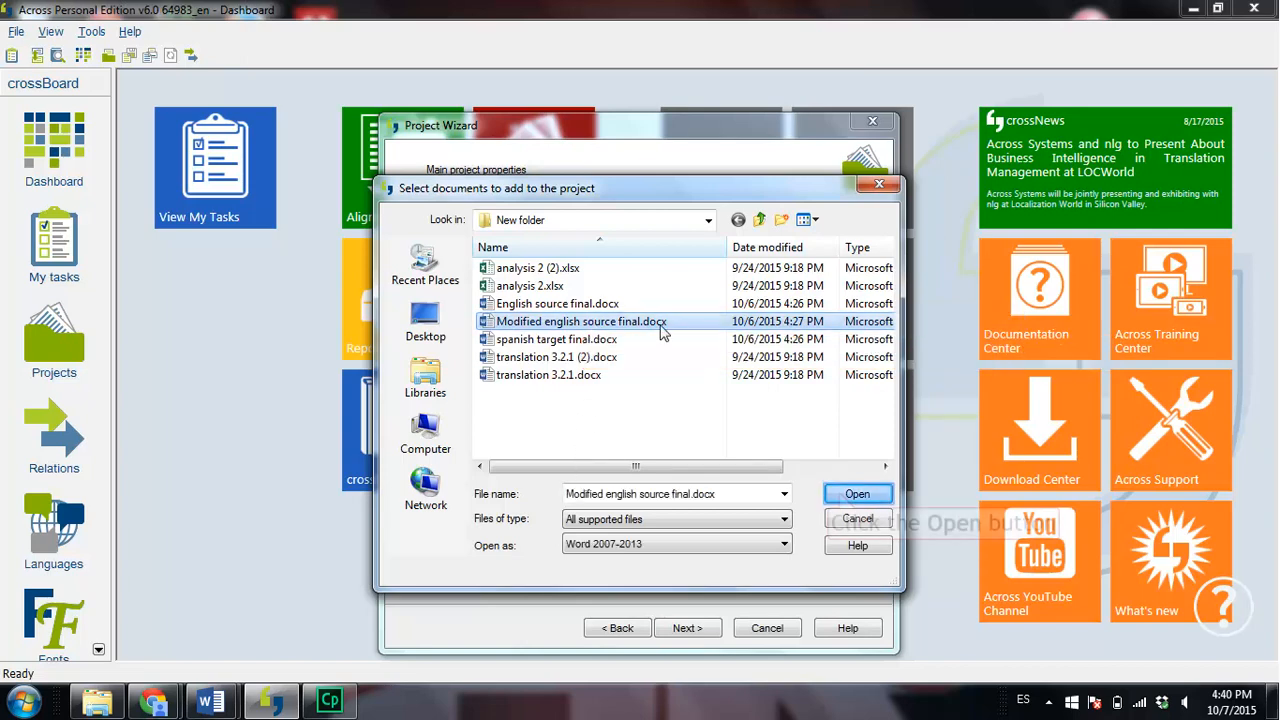
pyautogui.click(850, 494)
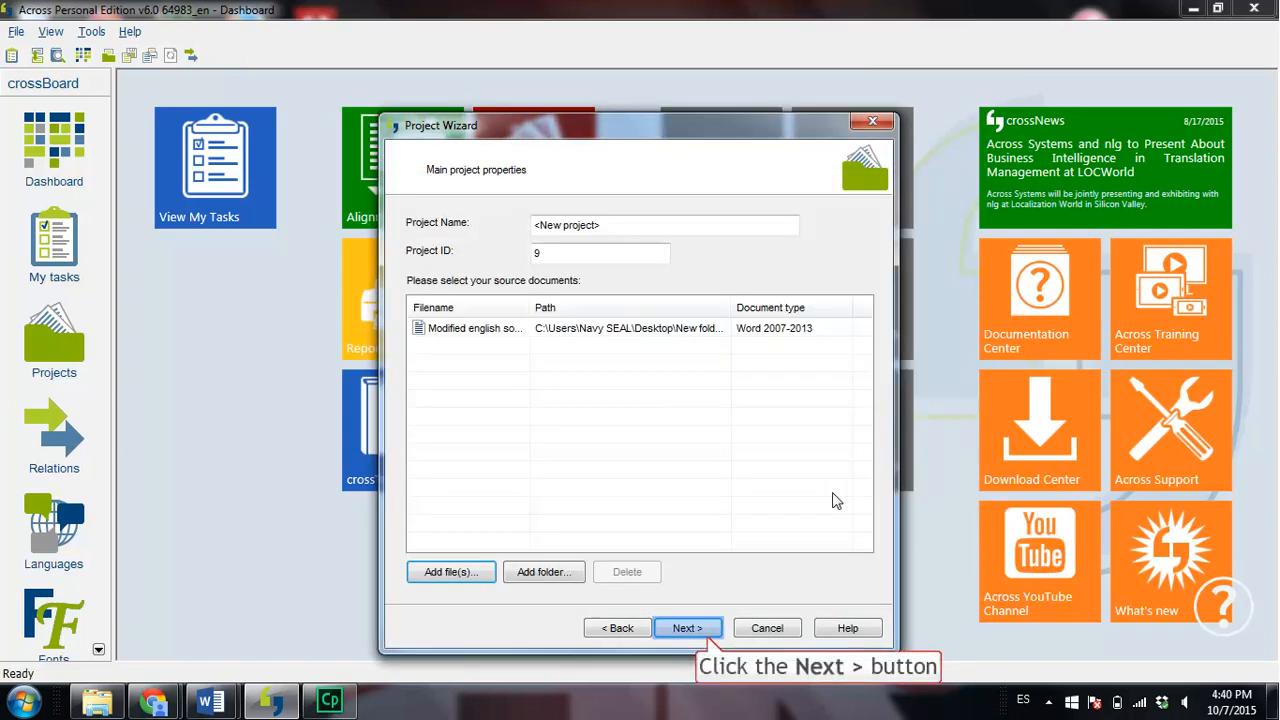
pyautogui.click(708, 636)
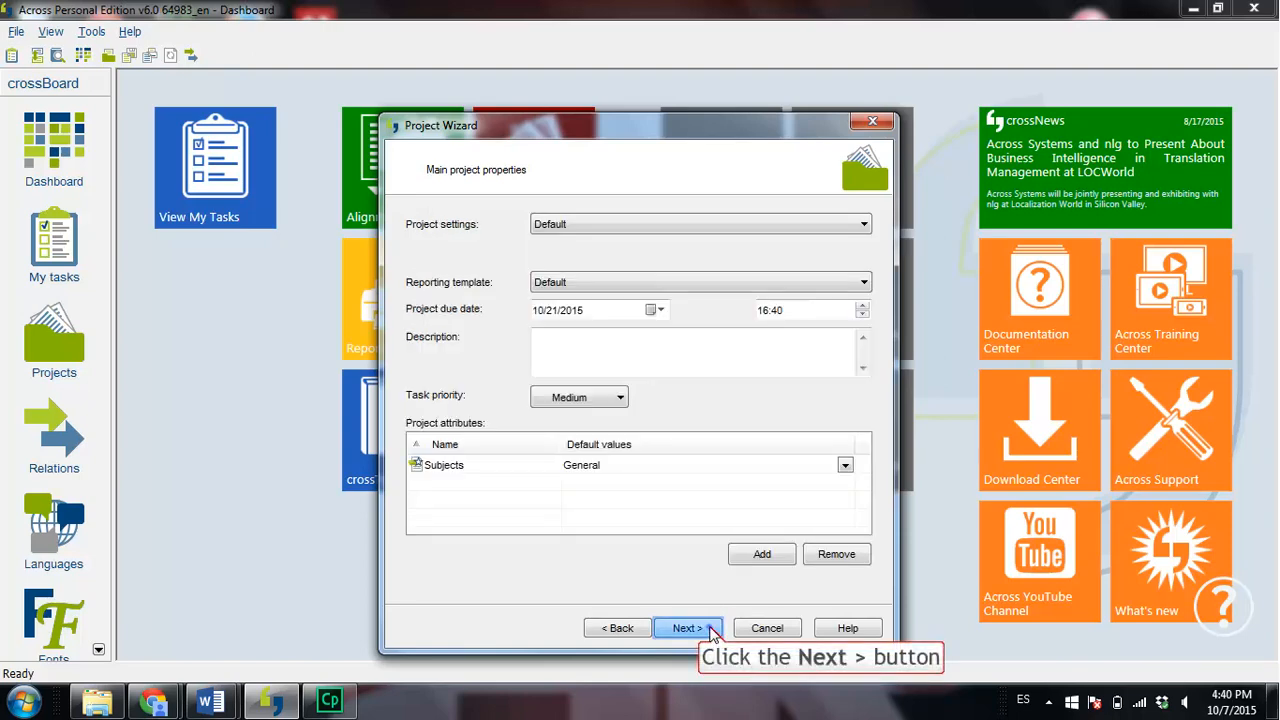
pyautogui.click(708, 628)
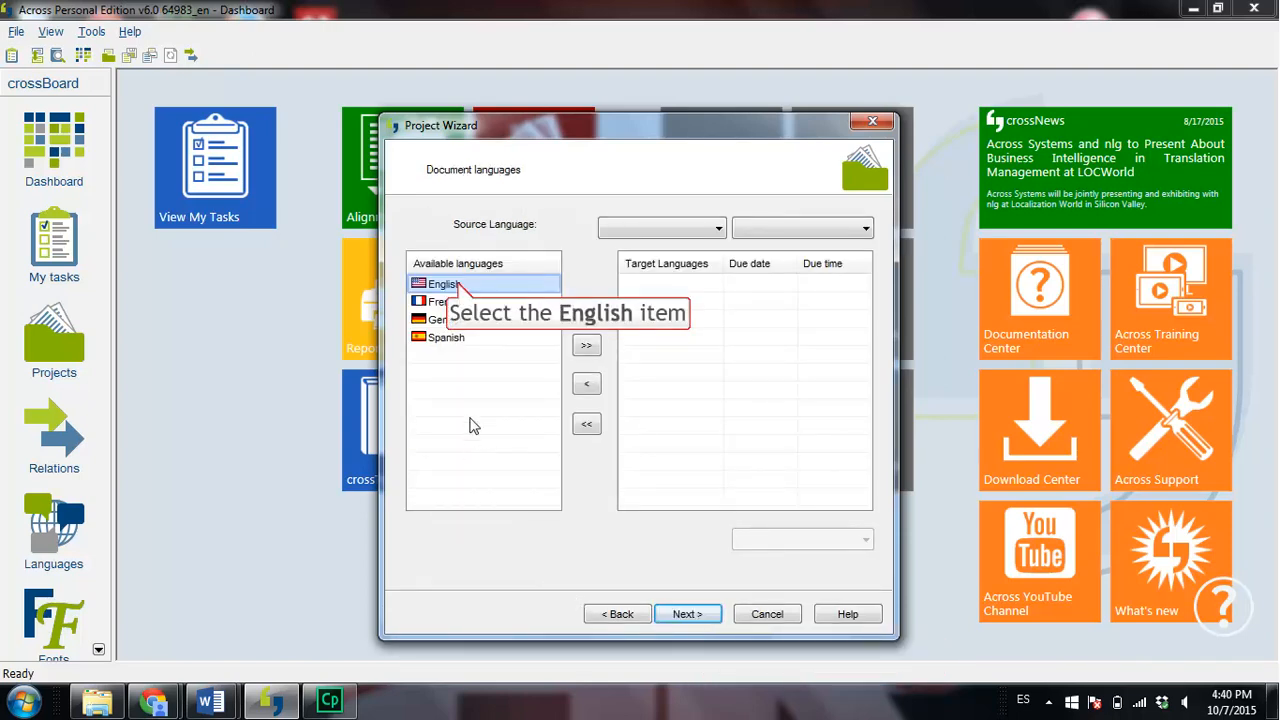
# Step: Set English (United States) as source and Spanish as target language, and finish the project with the default template and deadline
pyautogui.click(452, 284)
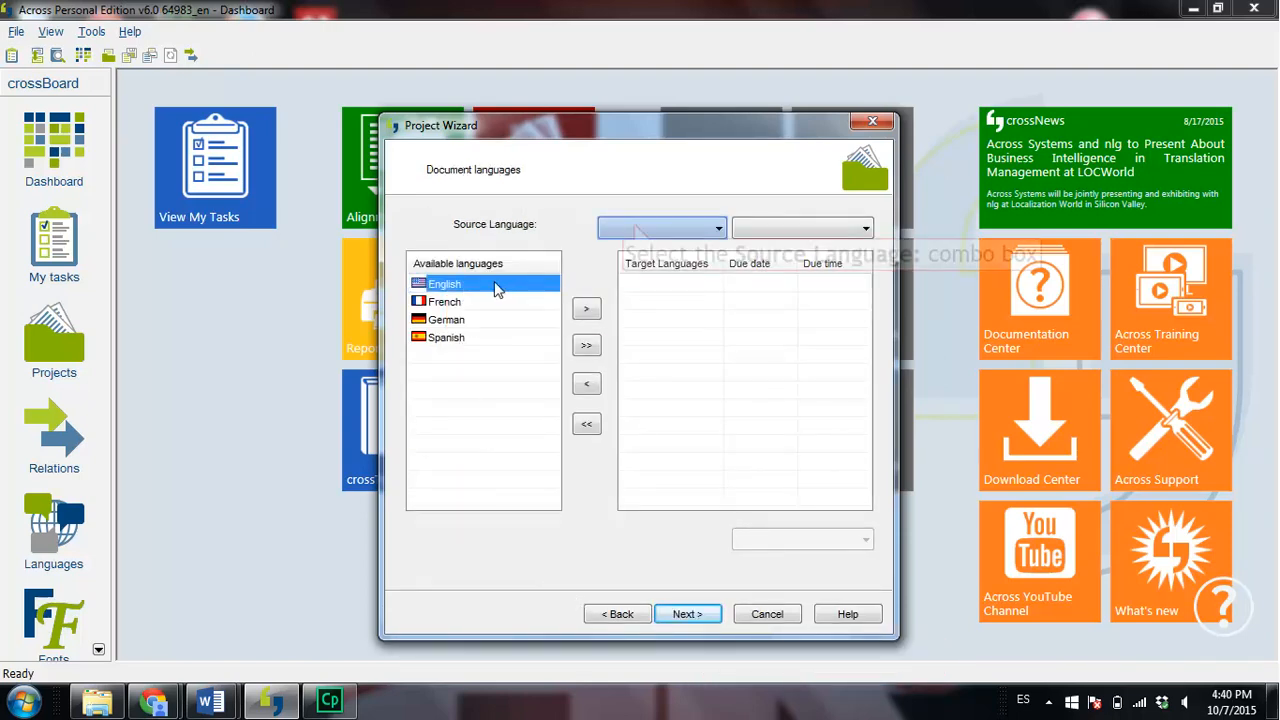
pyautogui.click(634, 228)
pyautogui.click(625, 247)
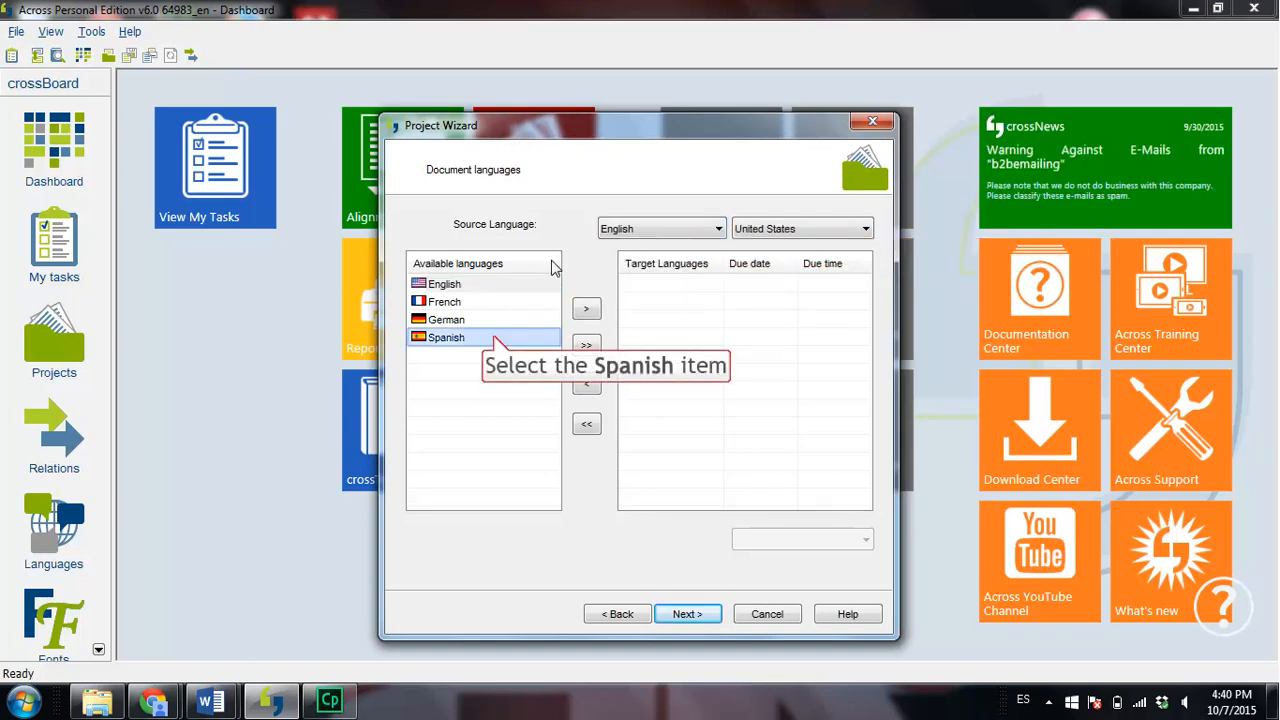
pyautogui.click(495, 338)
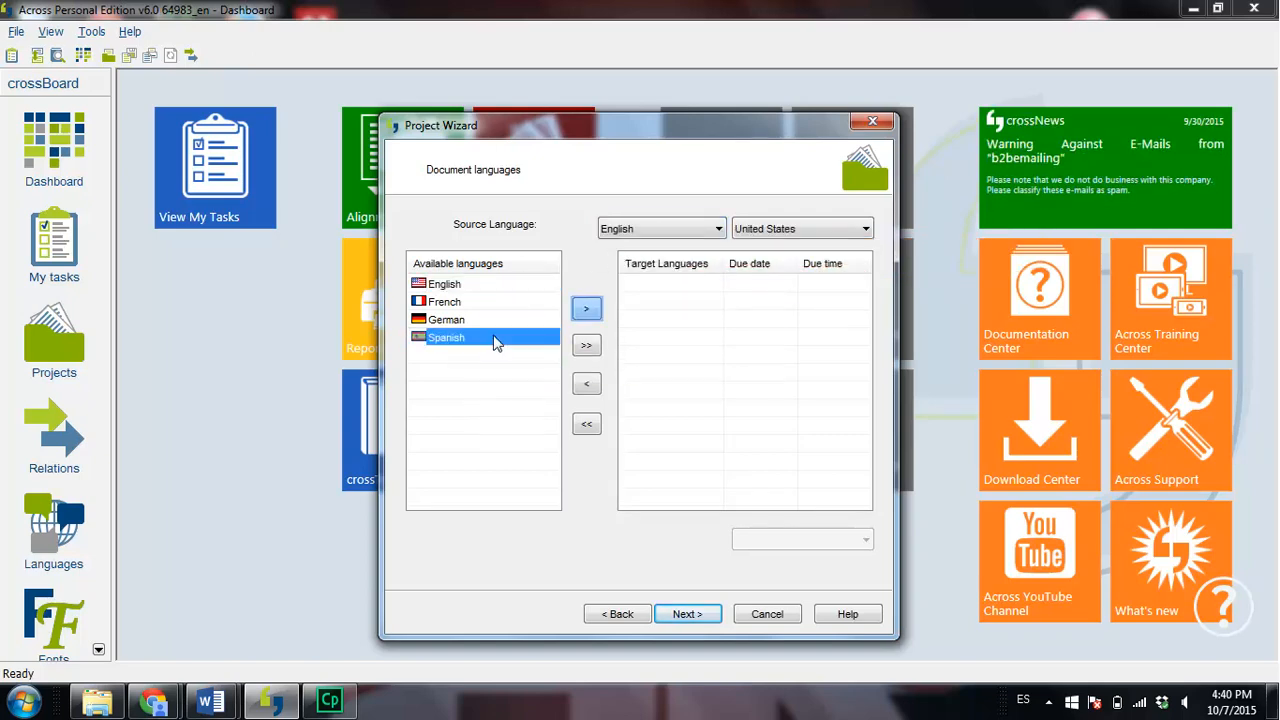
pyautogui.click(587, 309)
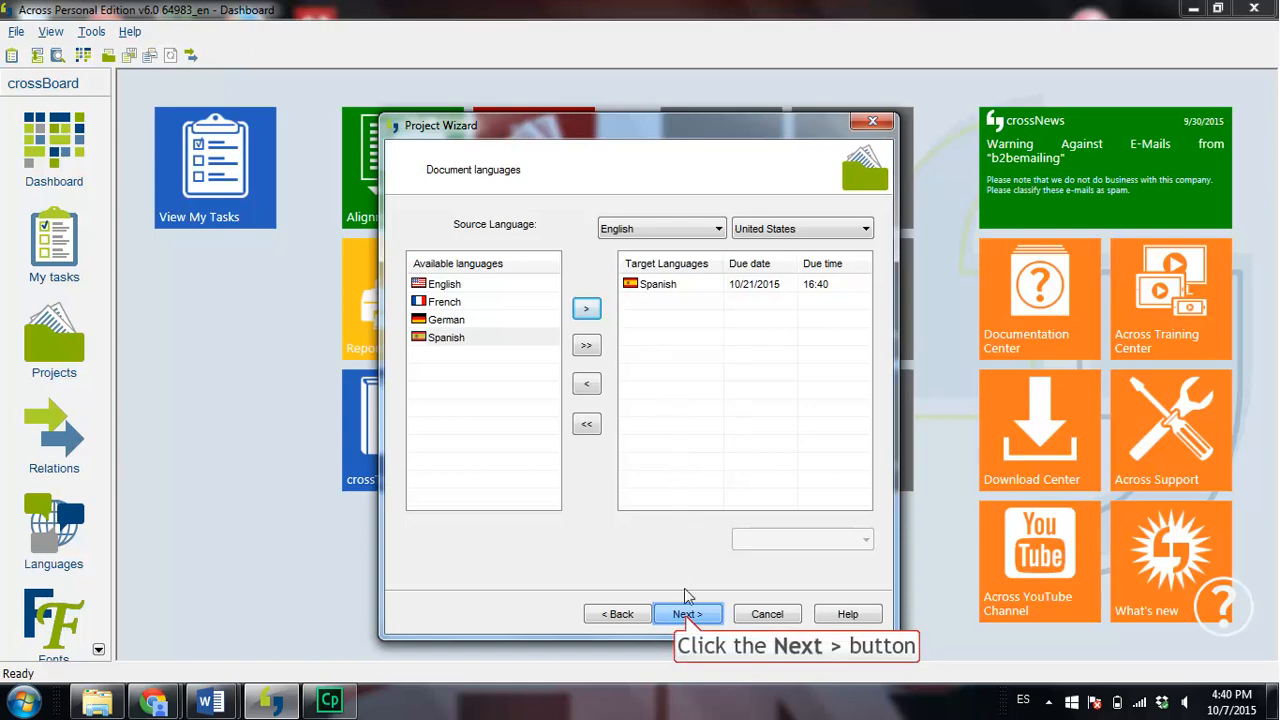
pyautogui.click(688, 614)
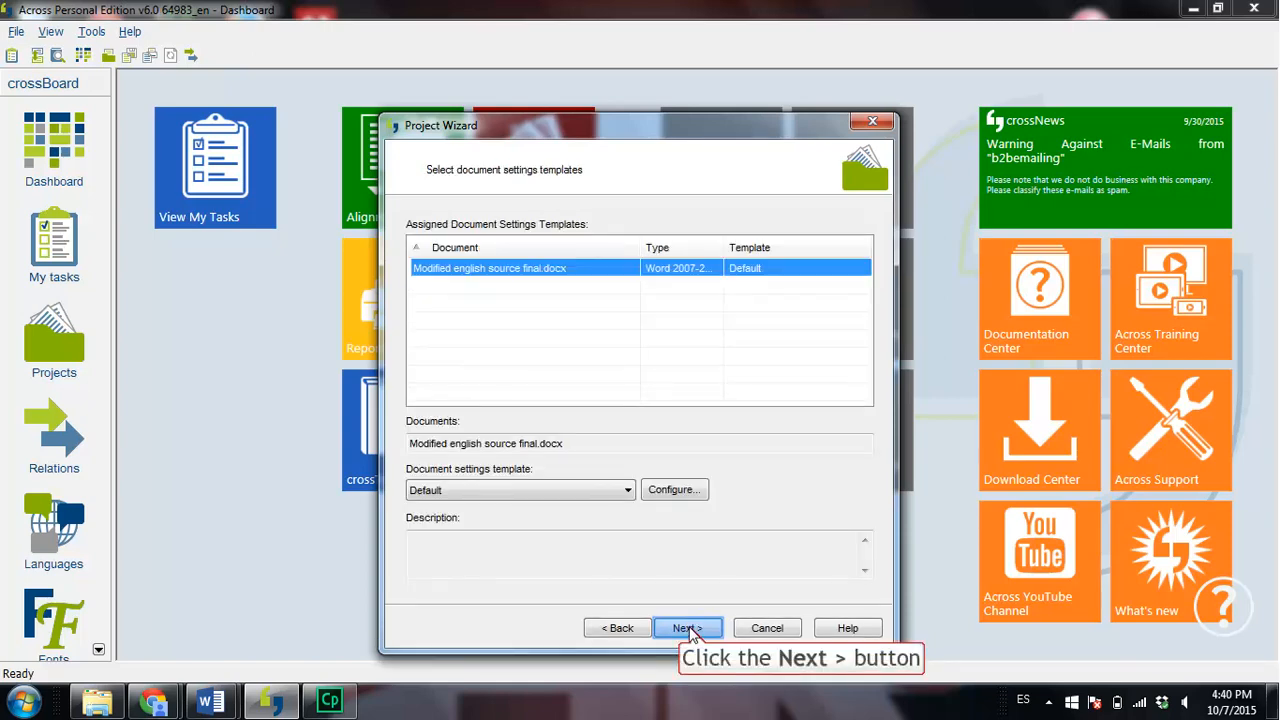
pyautogui.click(689, 628)
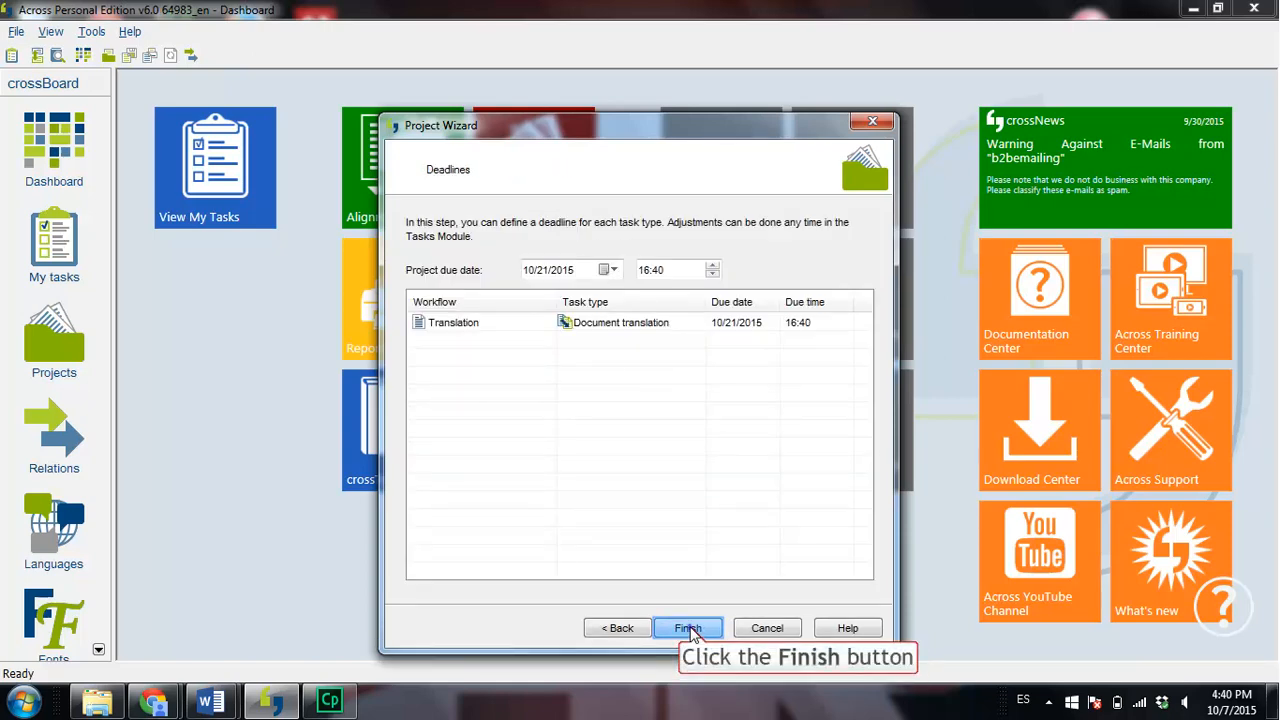
pyautogui.click(688, 628)
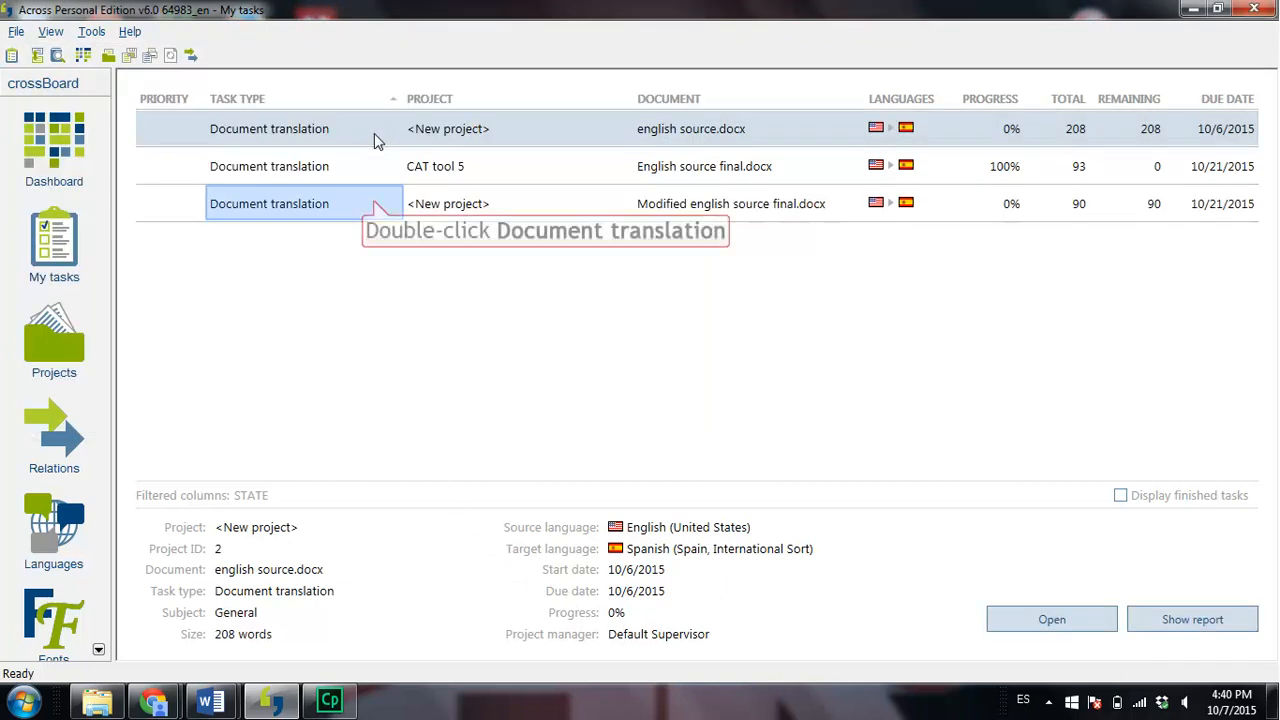
# Step: Open the translation task for Modified english source final.docx and review the crossTank matches for its first paragraph
pyautogui.doubleClick(373, 204)
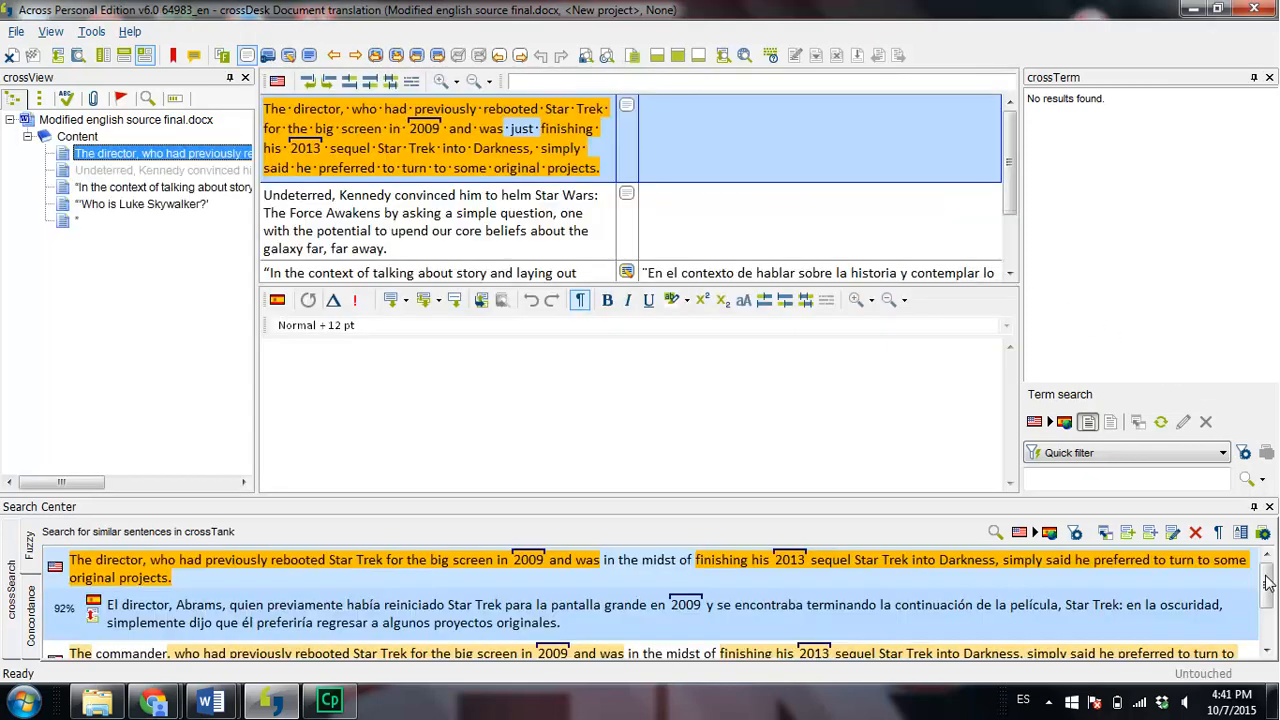
pyautogui.moveTo(1267, 577)
pyautogui.mouseDown()
pyautogui.moveTo(1270, 606)
pyautogui.moveTo(1270, 580)
pyautogui.mouseUp()
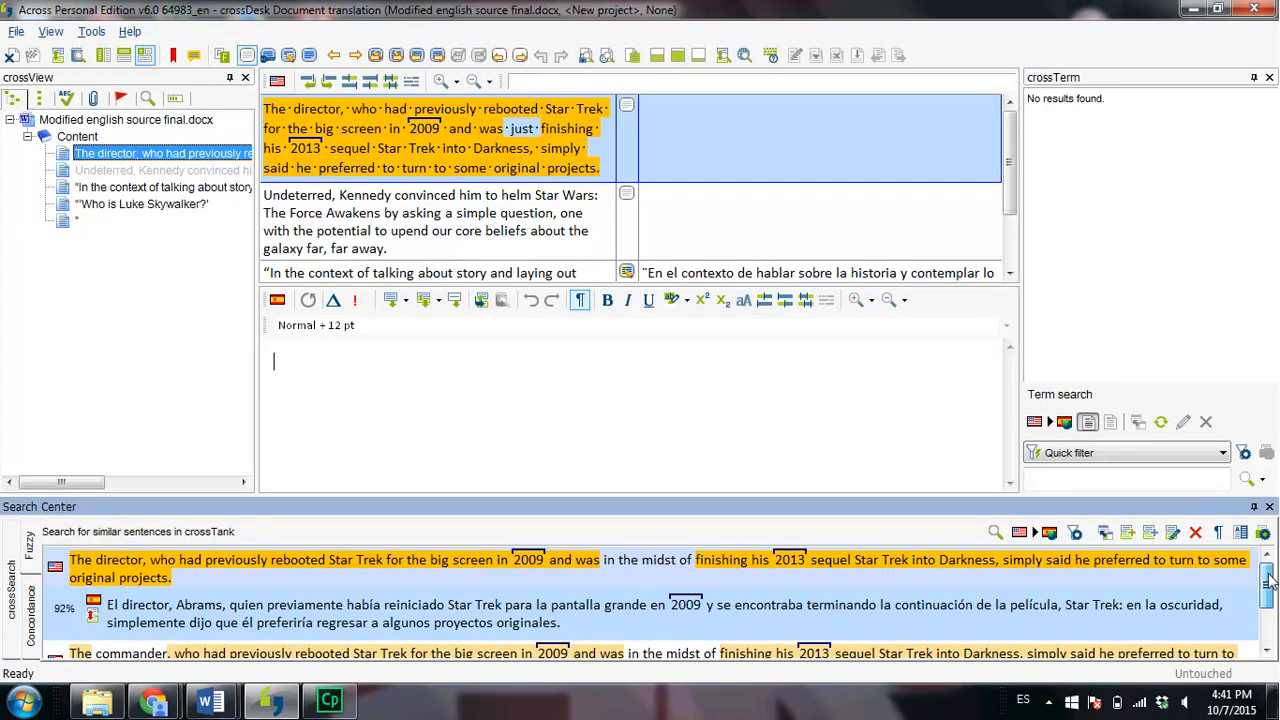
pyautogui.moveTo(1268, 580); pyautogui.dragTo(1270, 613)
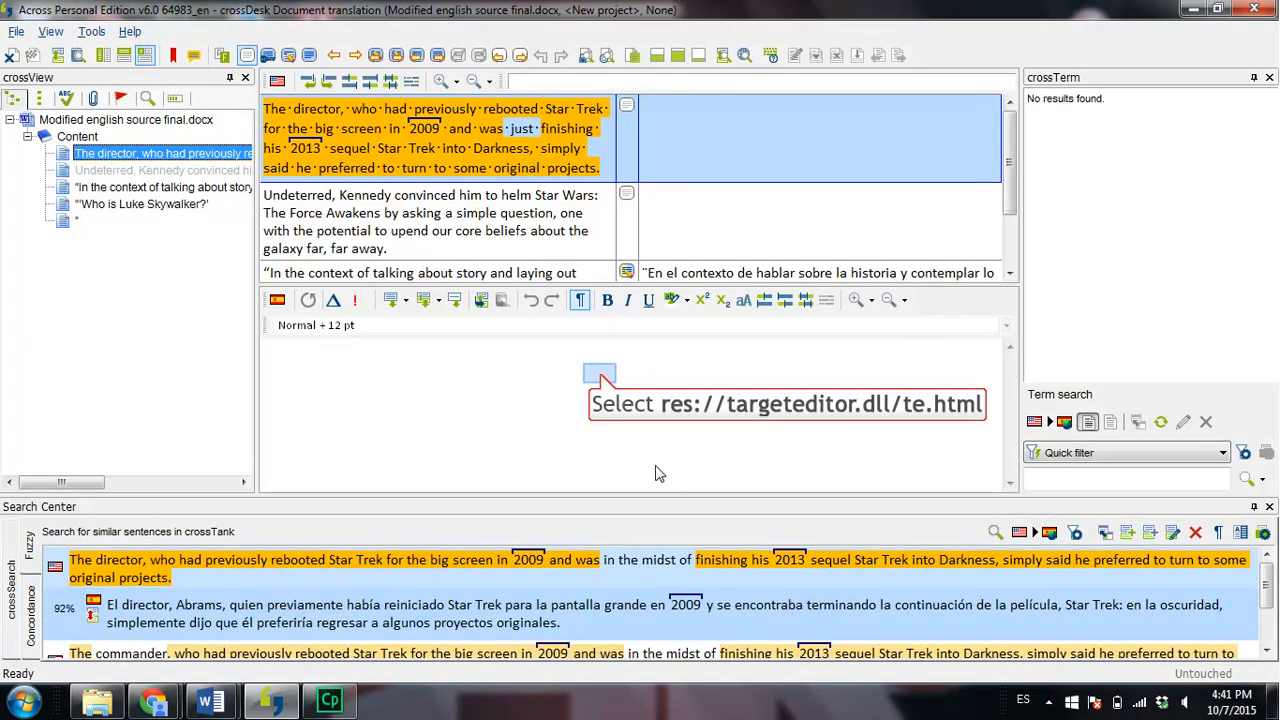
# Step: Insert the best crossTank match as the first paragraph's translation and save it as translated despite the differing numbers
pyautogui.click(600, 376)
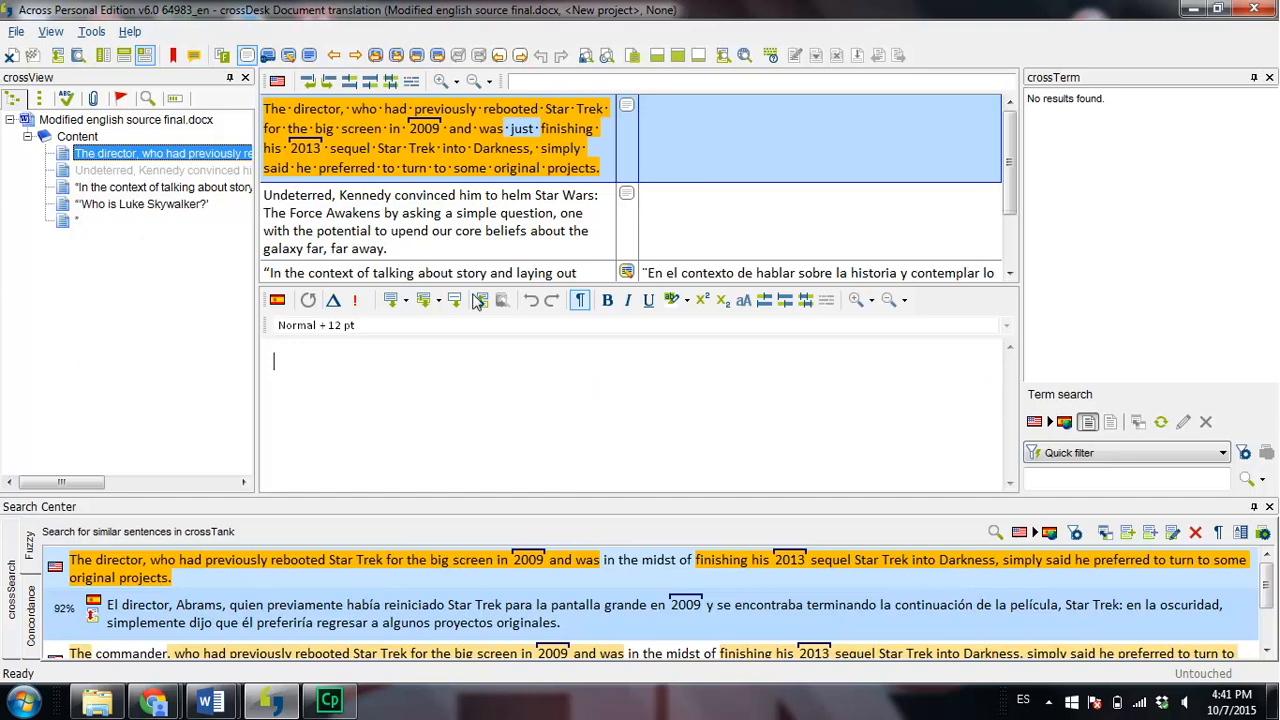
pyautogui.click(426, 300)
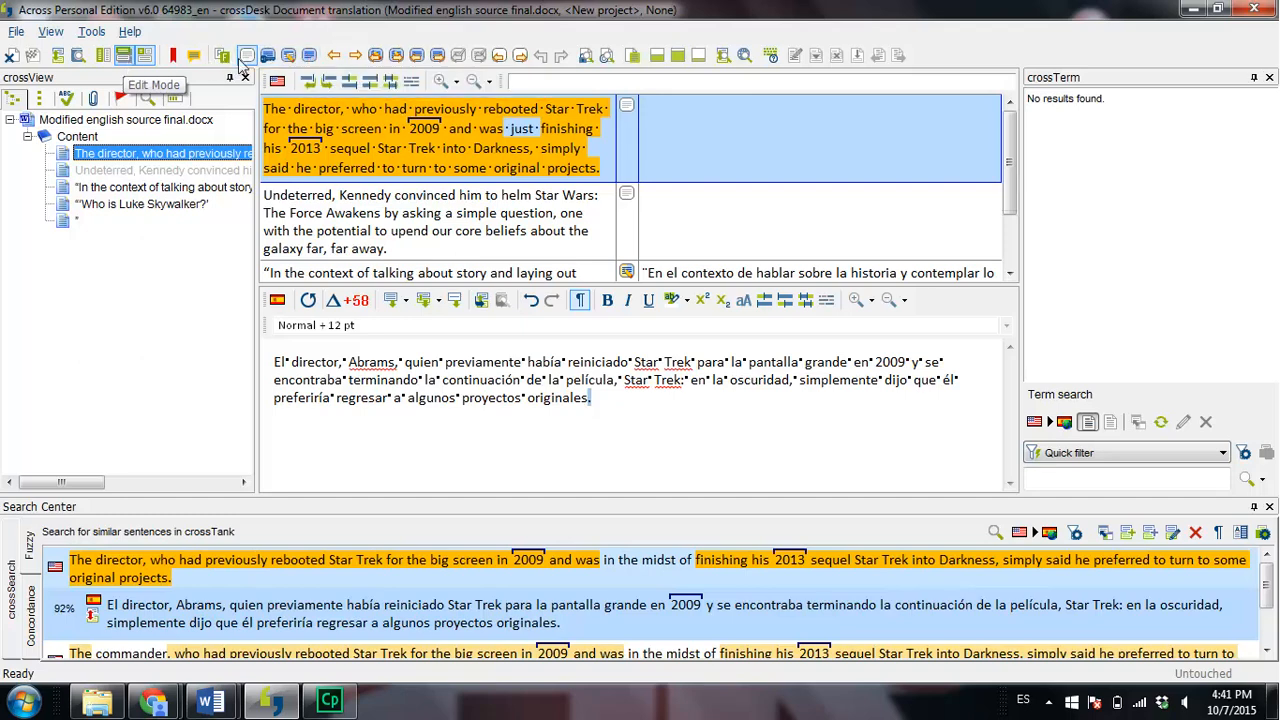
pyautogui.click(309, 57)
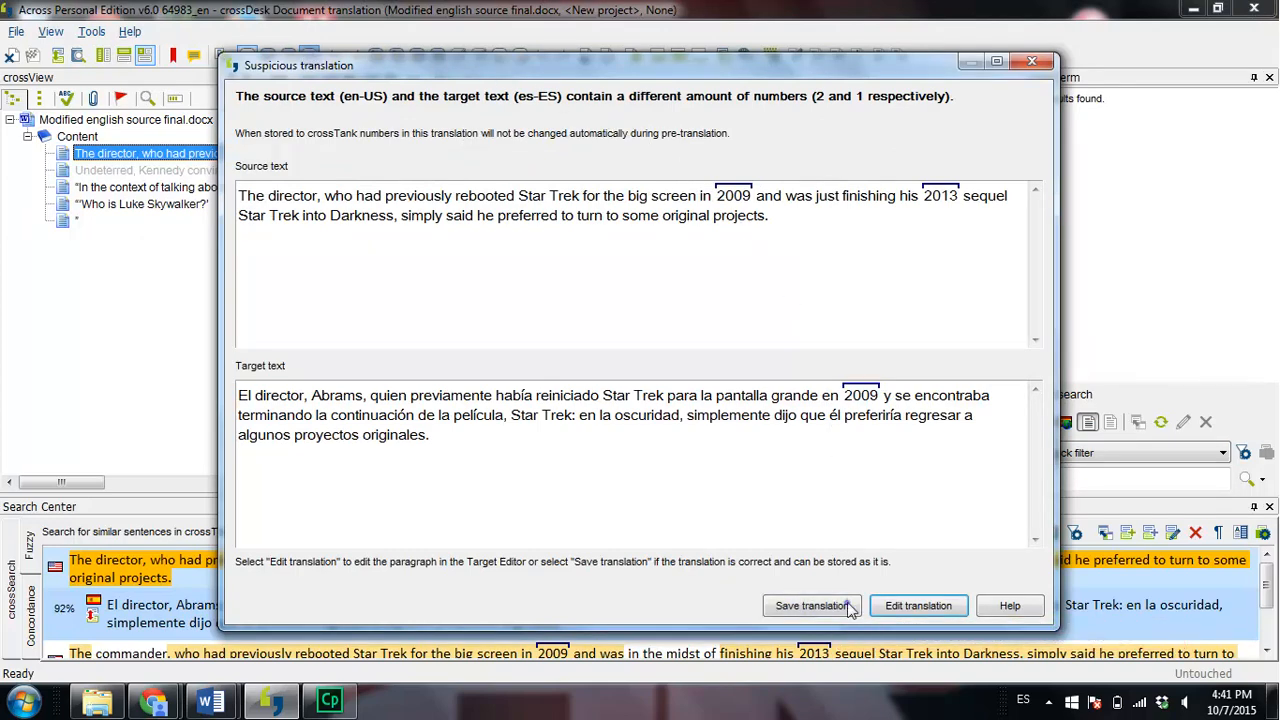
pyautogui.click(812, 606)
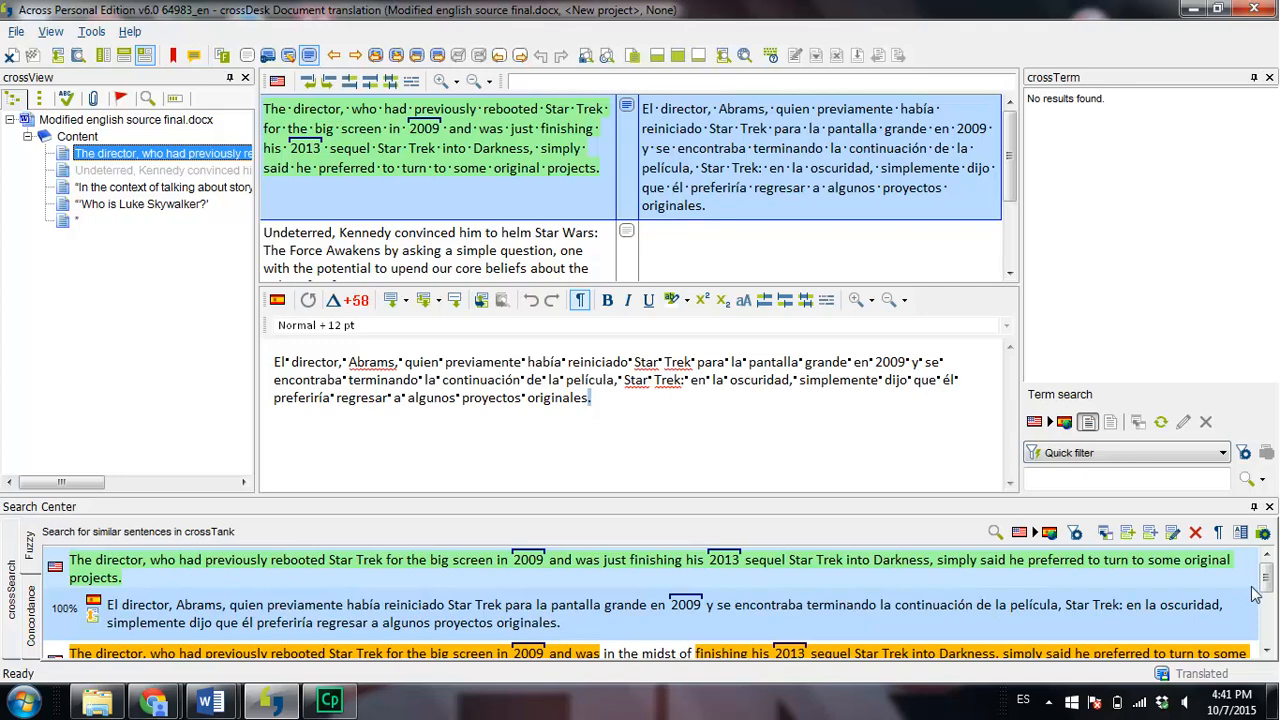
# Step: Insert the crossTank match as the translation of the second paragraph, the one beginning "Undeterred"
pyautogui.moveTo(1268, 583)
pyautogui.mouseDown()
pyautogui.moveTo(1266, 626)
pyautogui.moveTo(1268, 573)
pyautogui.mouseUp()
pyautogui.scroll(-2, 1013, 183)
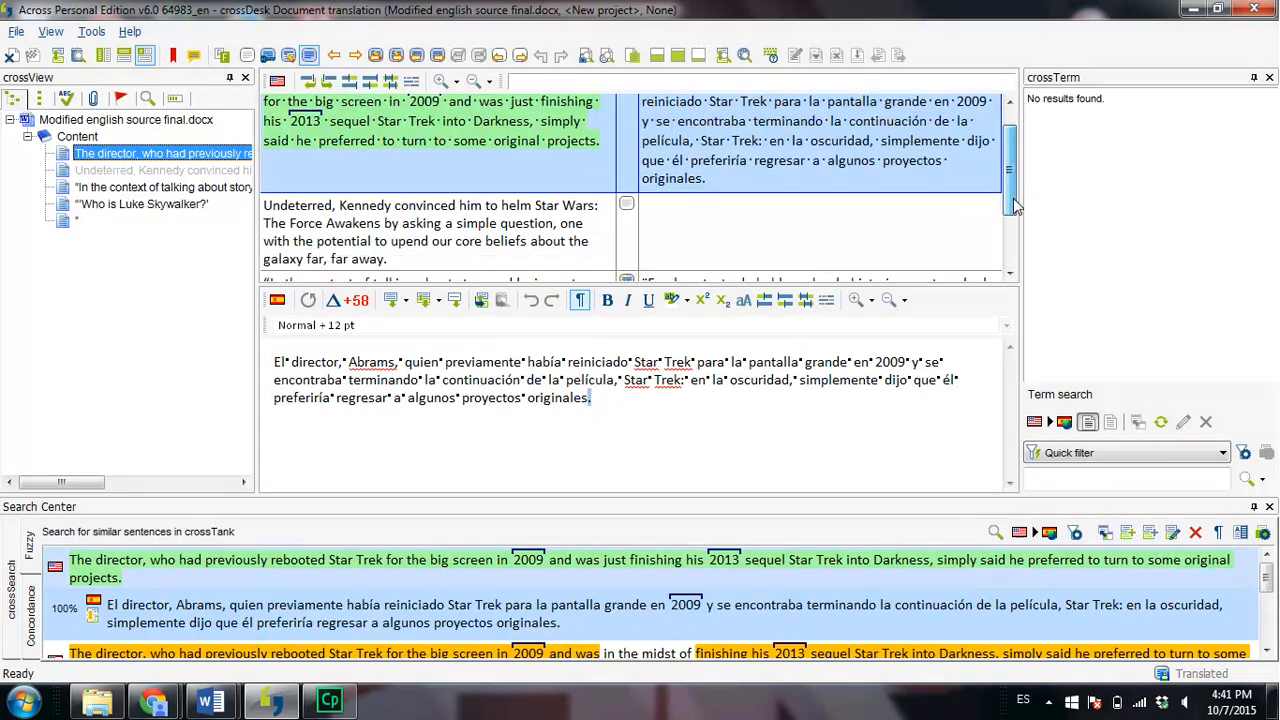
pyautogui.click(476, 229)
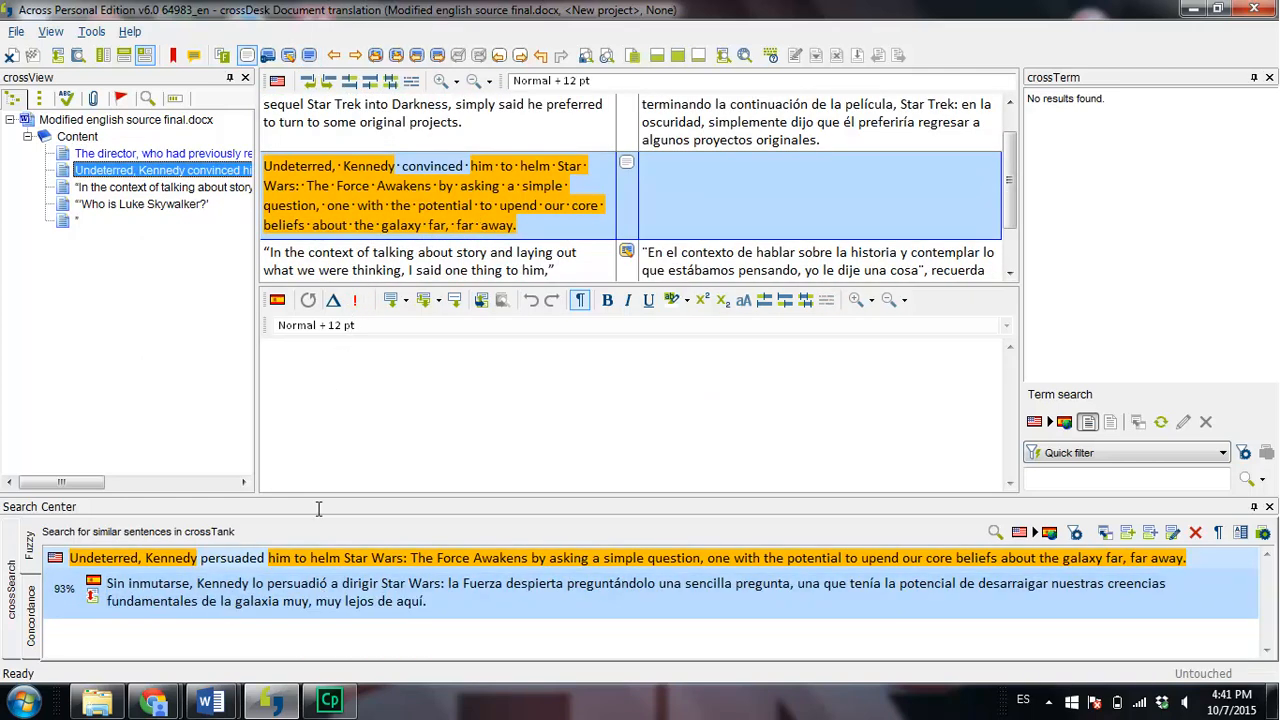
pyautogui.click(390, 408)
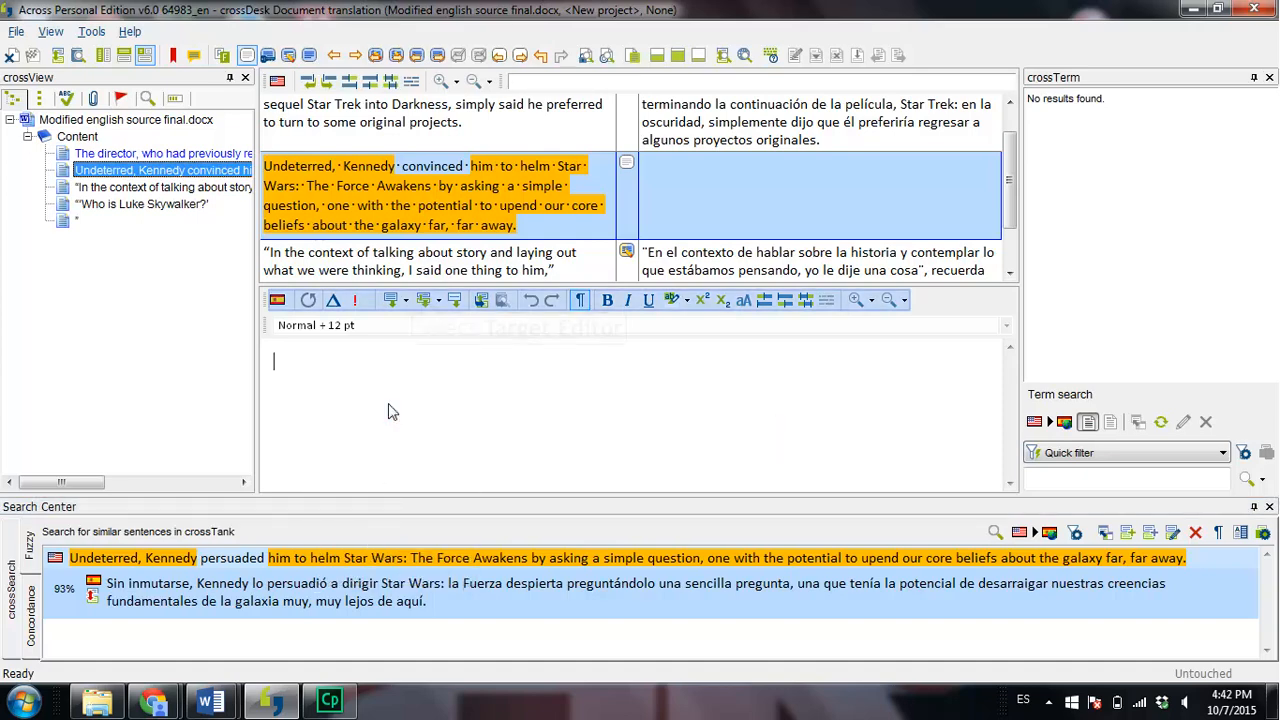
pyautogui.click(424, 300)
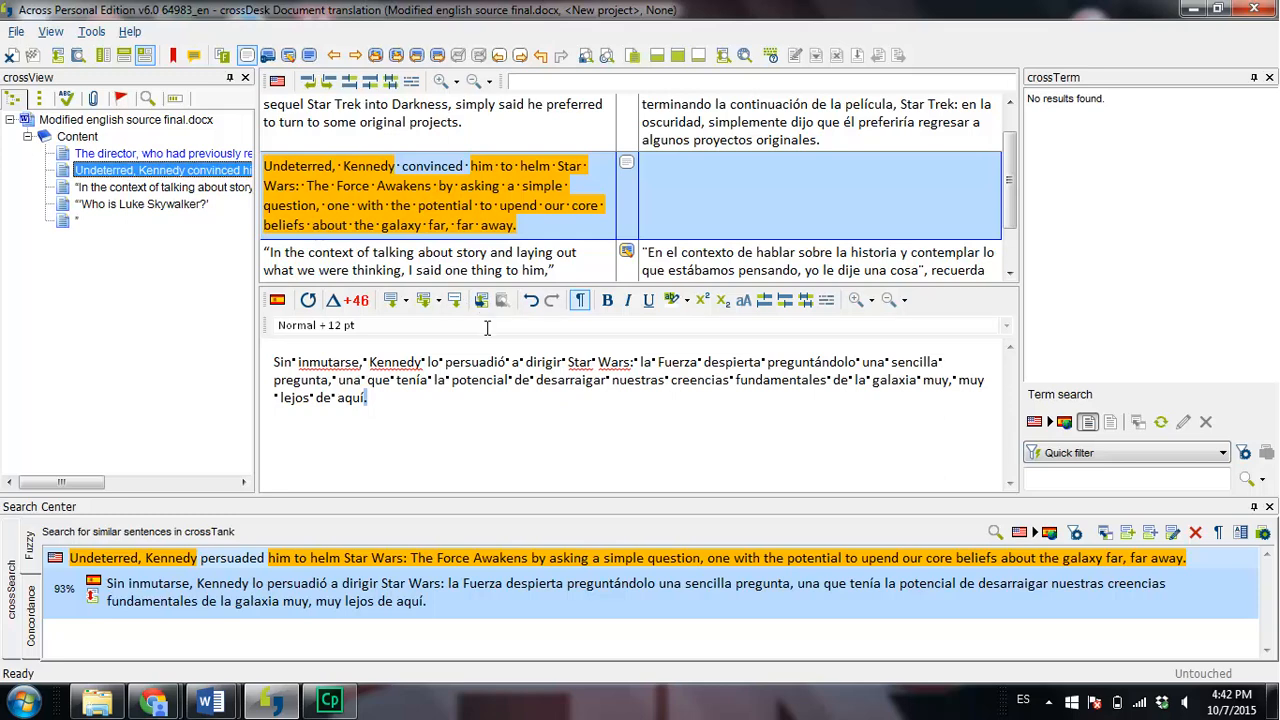
# Step: Change "persuadió" to "convenció" in the second paragraph's translation and save the paragraph as translated
pyautogui.moveTo(494, 361); pyautogui.dragTo(448, 368)
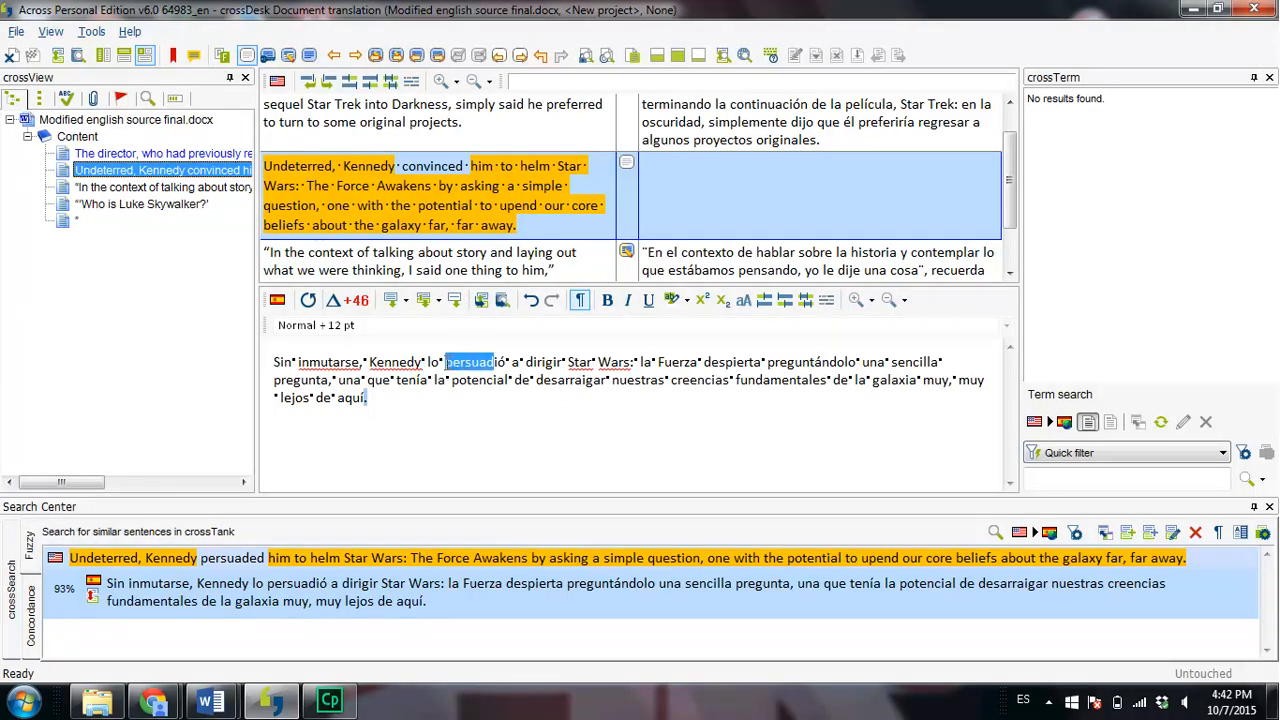
pyautogui.write('conven')
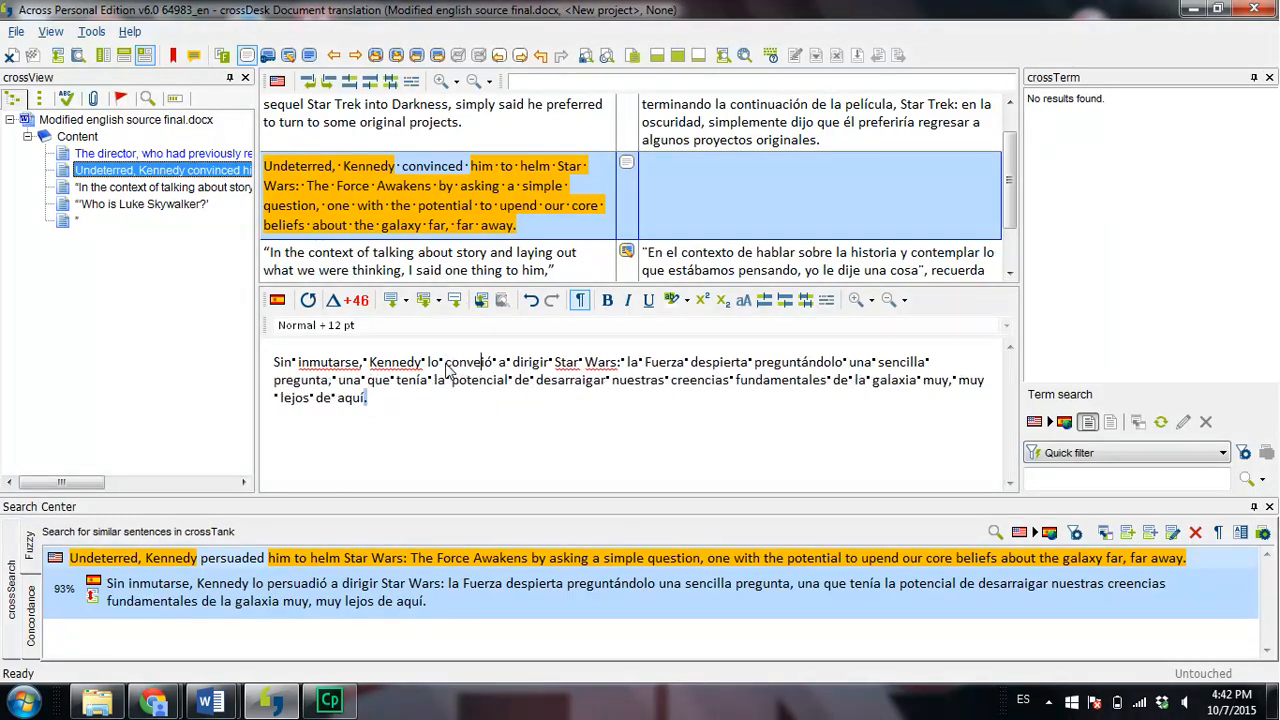
pyautogui.write('ci')
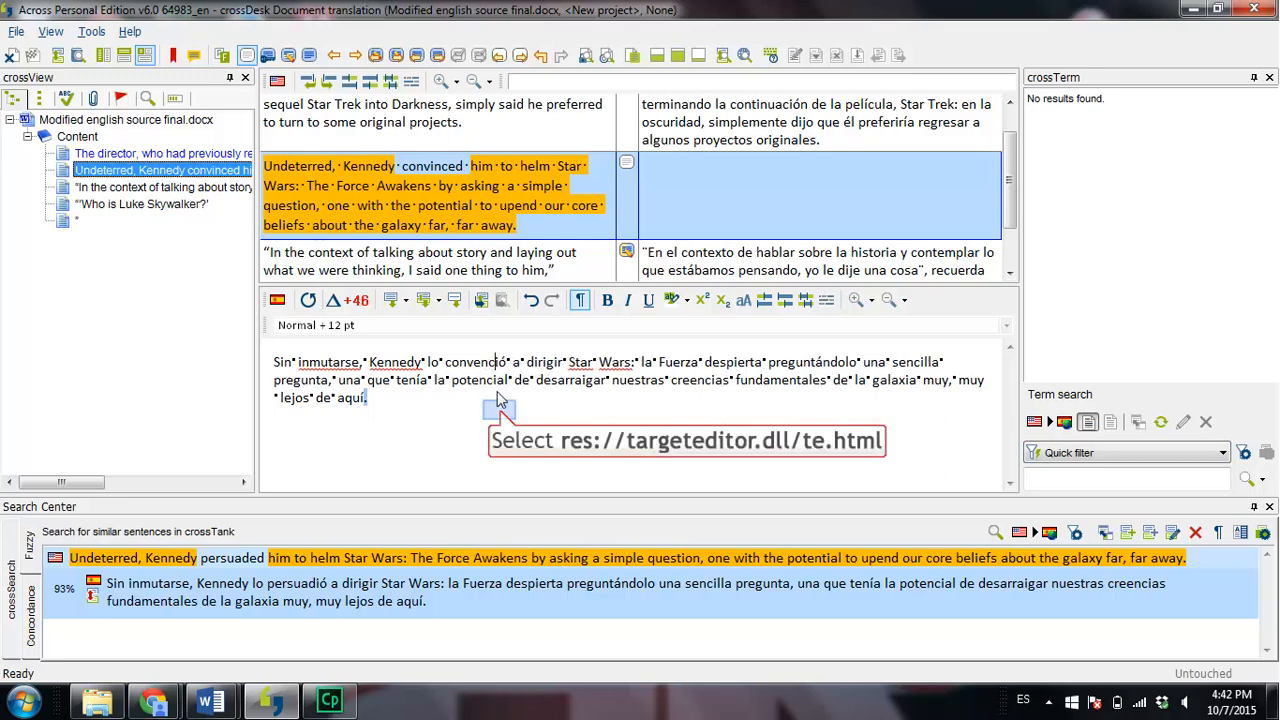
pyautogui.click(309, 57)
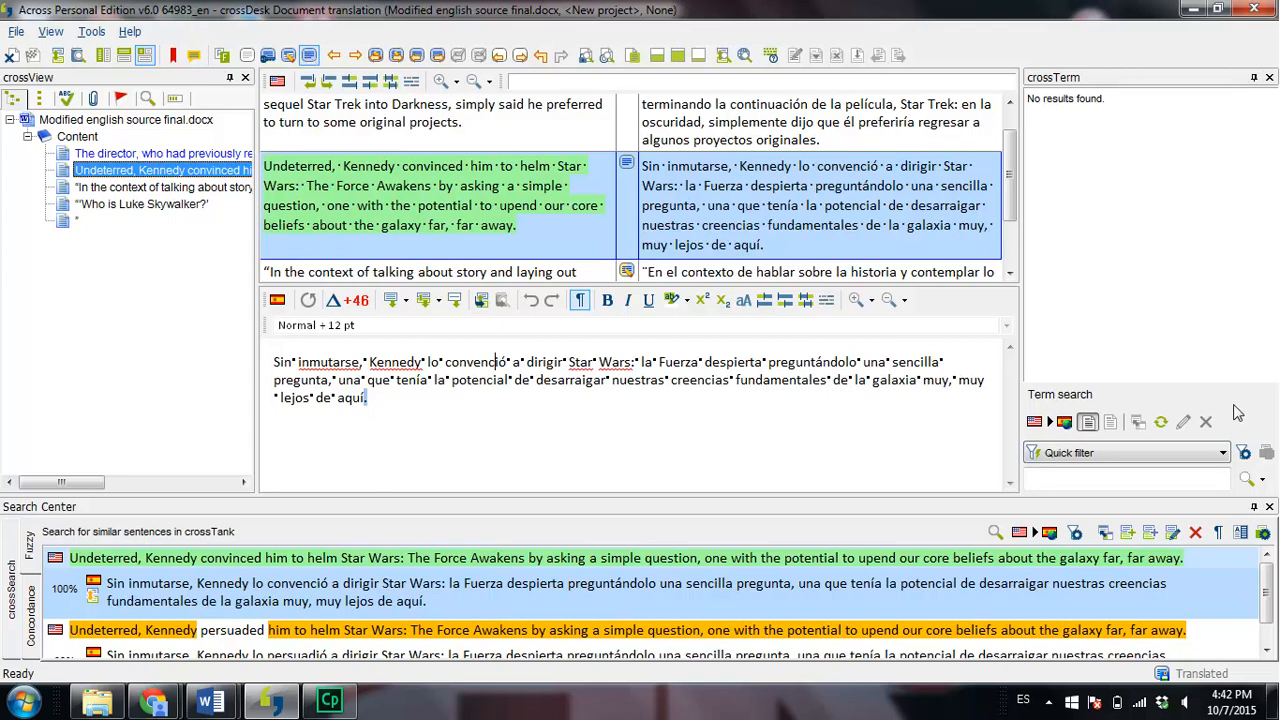
# Step: Check the pre-translated remaining paragraphs, from "In the context of talking about story" to the closing quotation mark
pyautogui.scroll(-1, 1268, 583)
pyautogui.scroll(1, 1268, 583)
pyautogui.scroll(-2, 1008, 265)
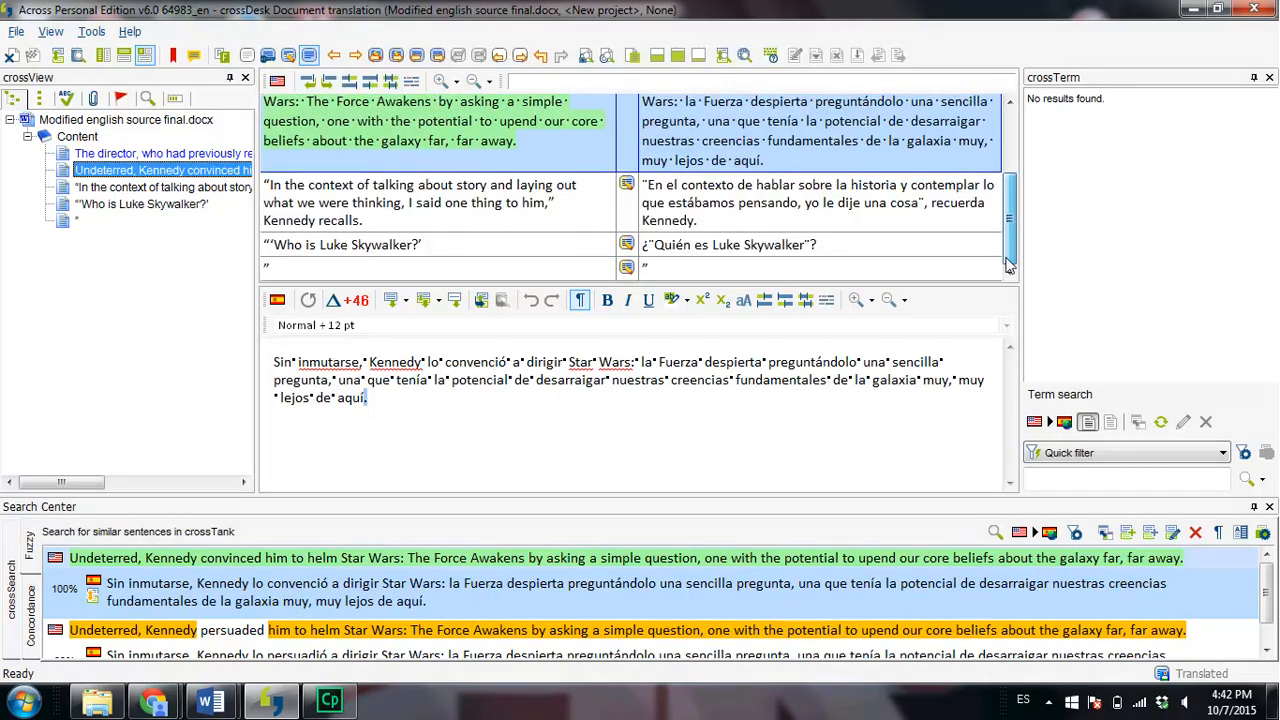
pyautogui.click(590, 203)
pyautogui.click(589, 250)
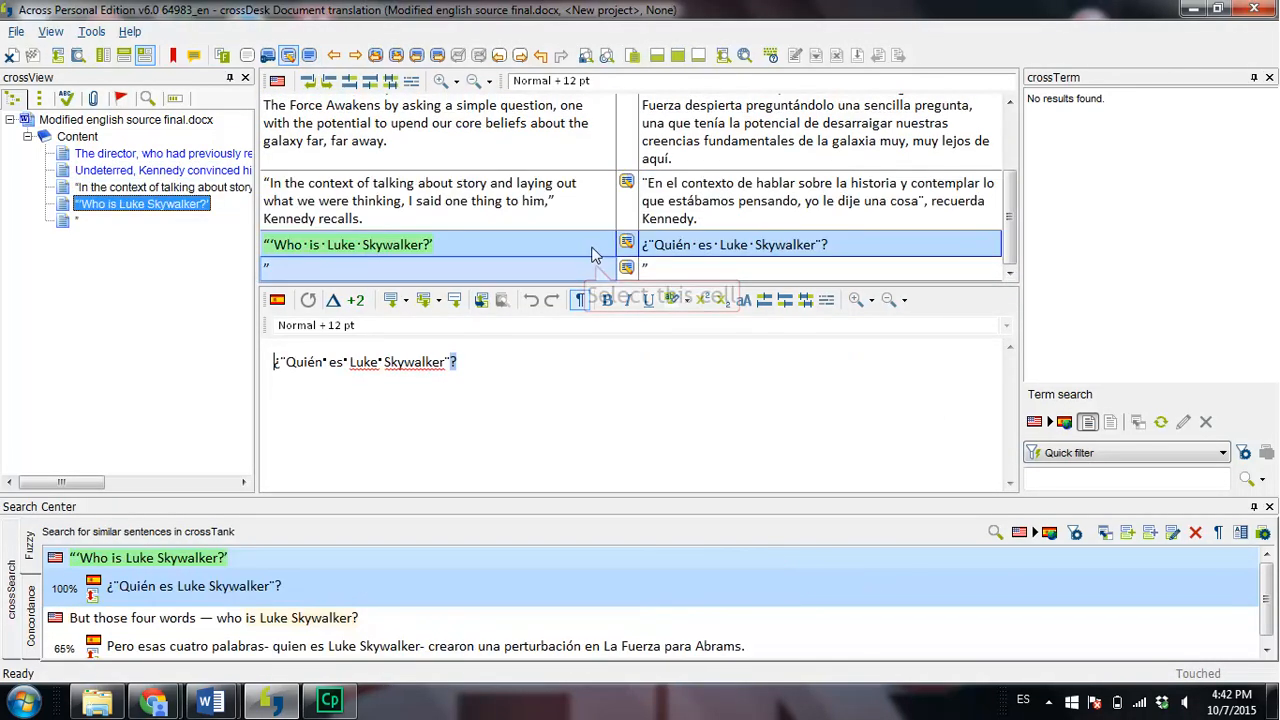
pyautogui.click(595, 268)
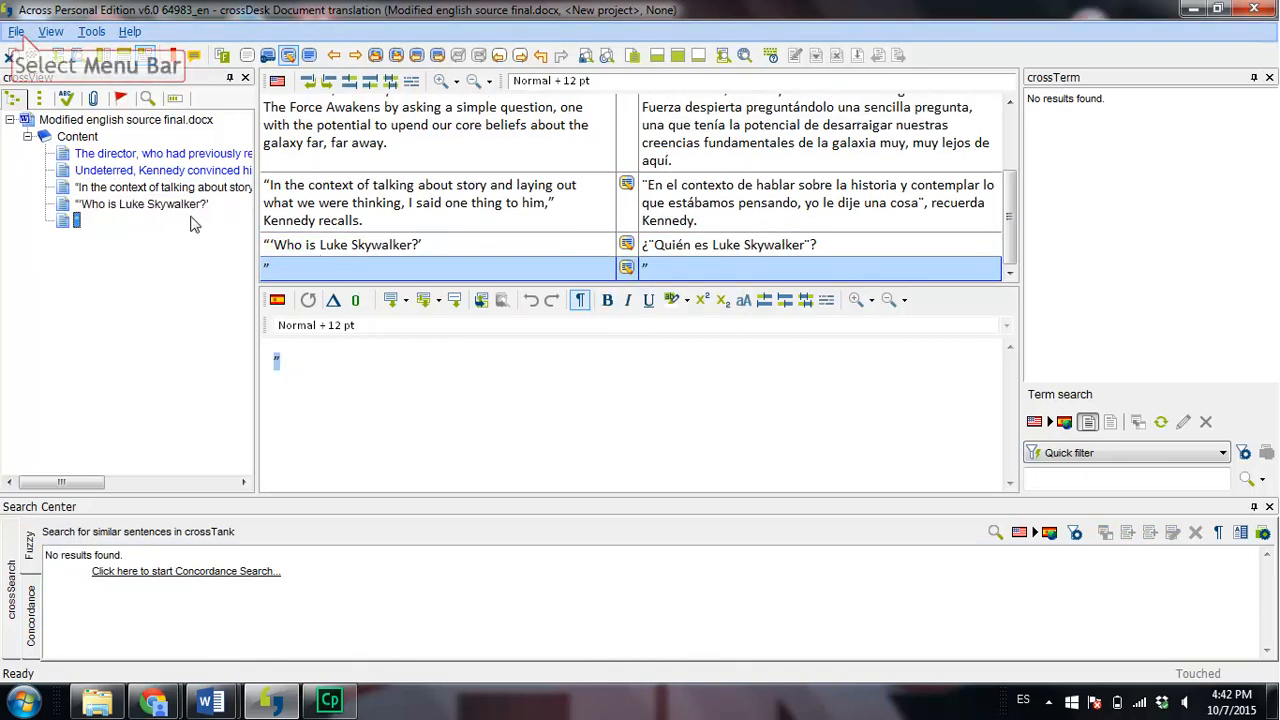
# Step: Save all translations, close the task and return to the Dashboard
pyautogui.click(18, 33)
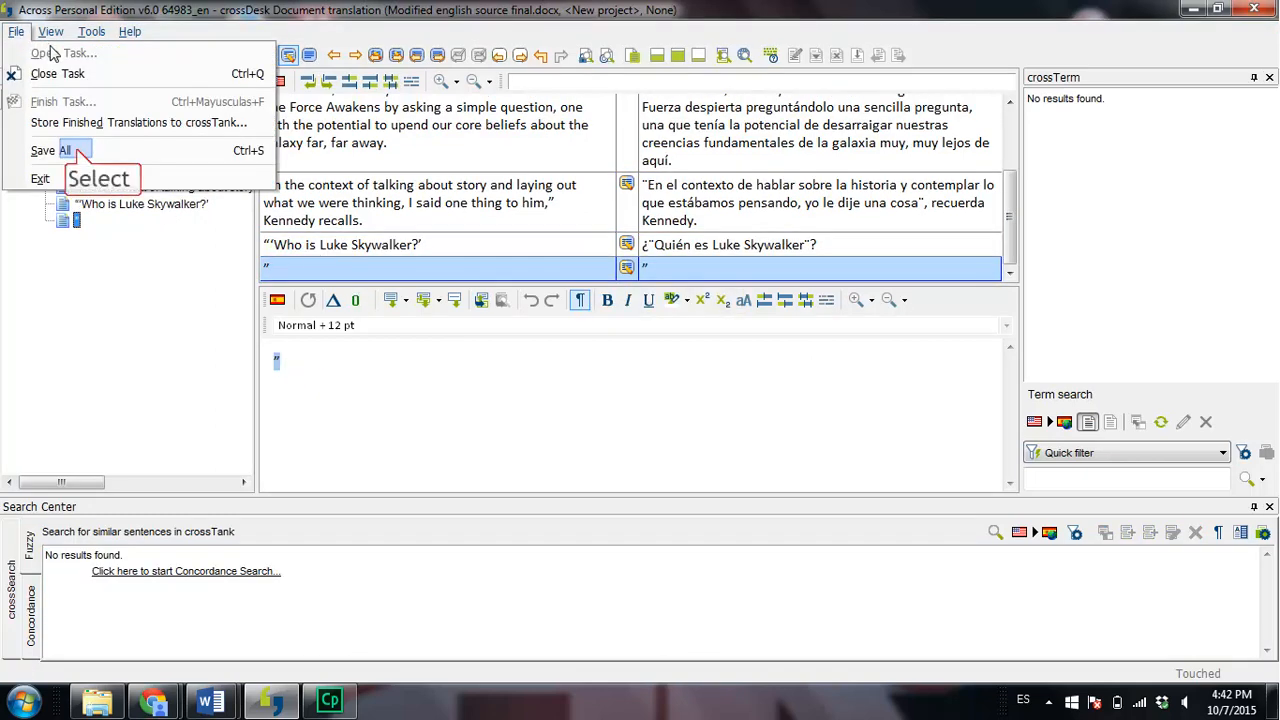
pyautogui.click(52, 150)
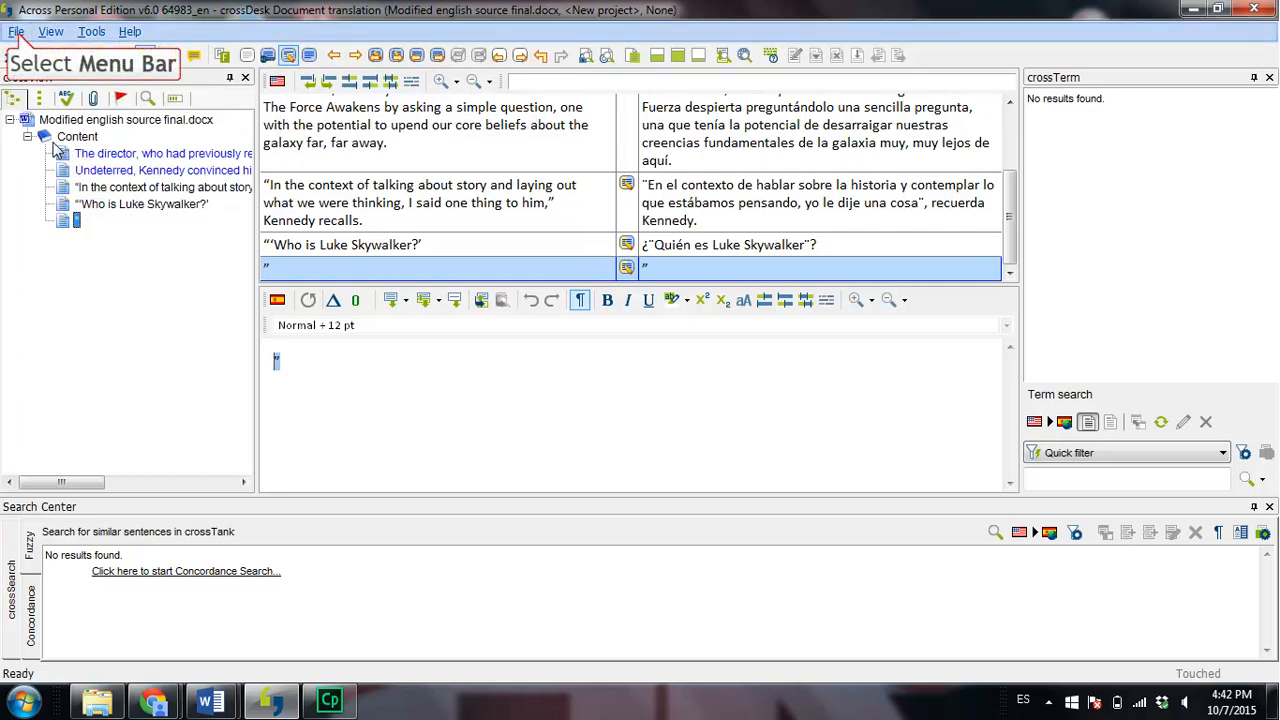
pyautogui.click(17, 32)
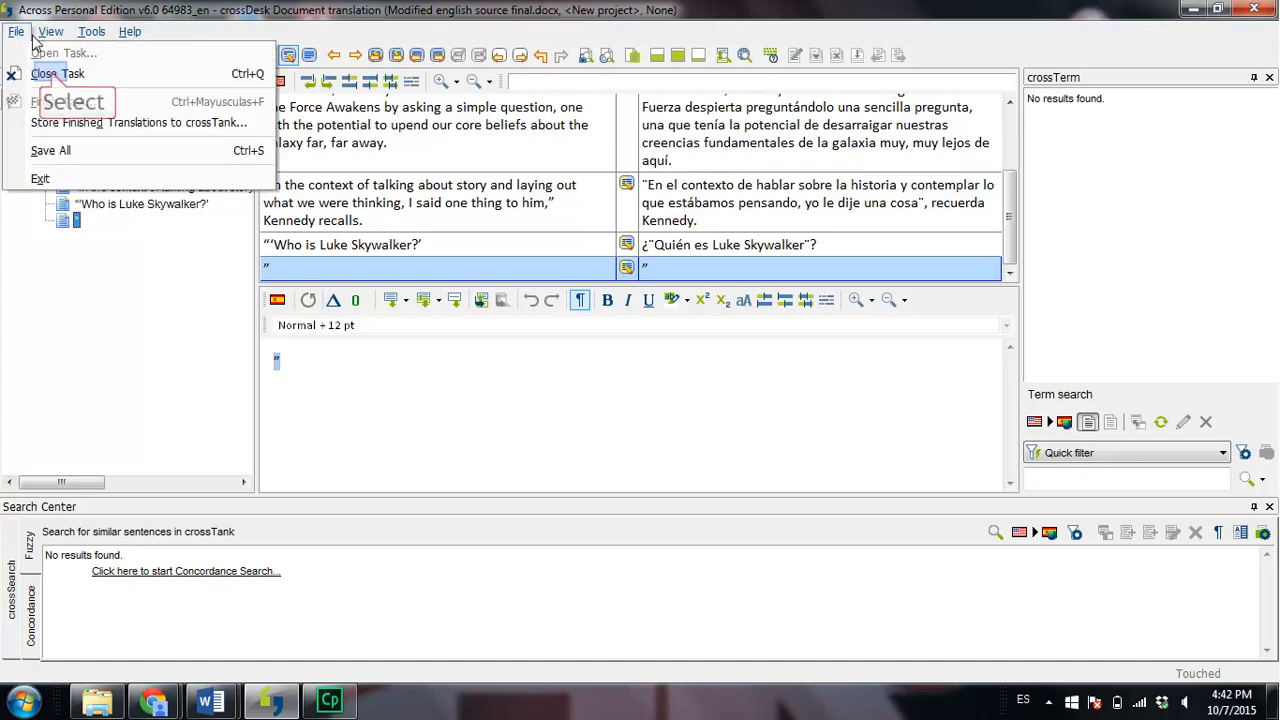
pyautogui.click(55, 75)
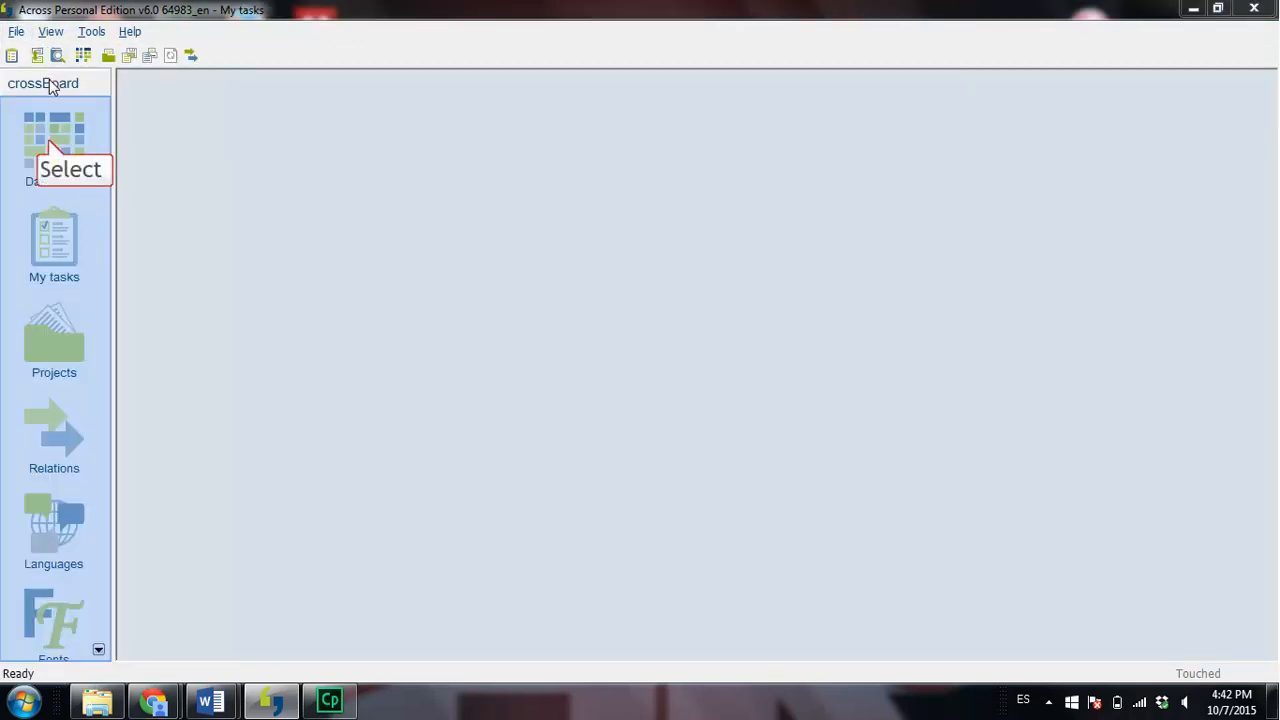
pyautogui.click(48, 139)
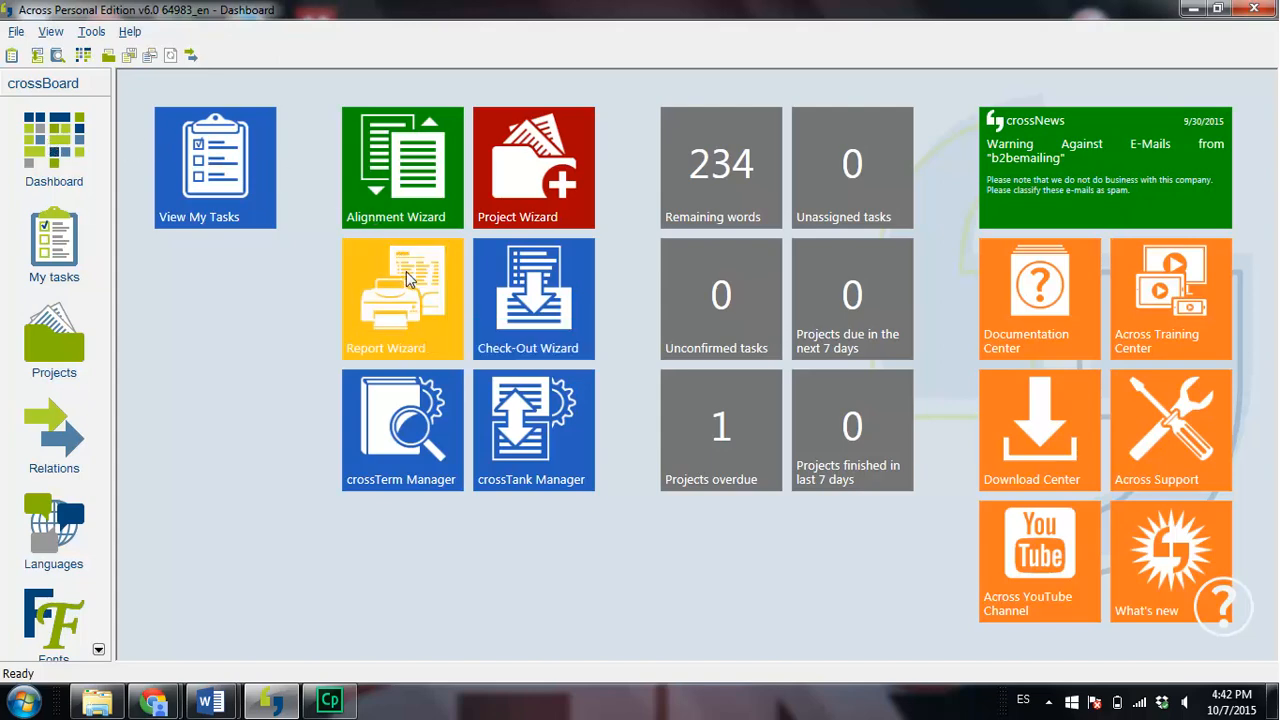
# Step: Start the Report Wizard and choose a Master Data Report (MDR) for the CAT tool 5 project
pyautogui.click(413, 313)
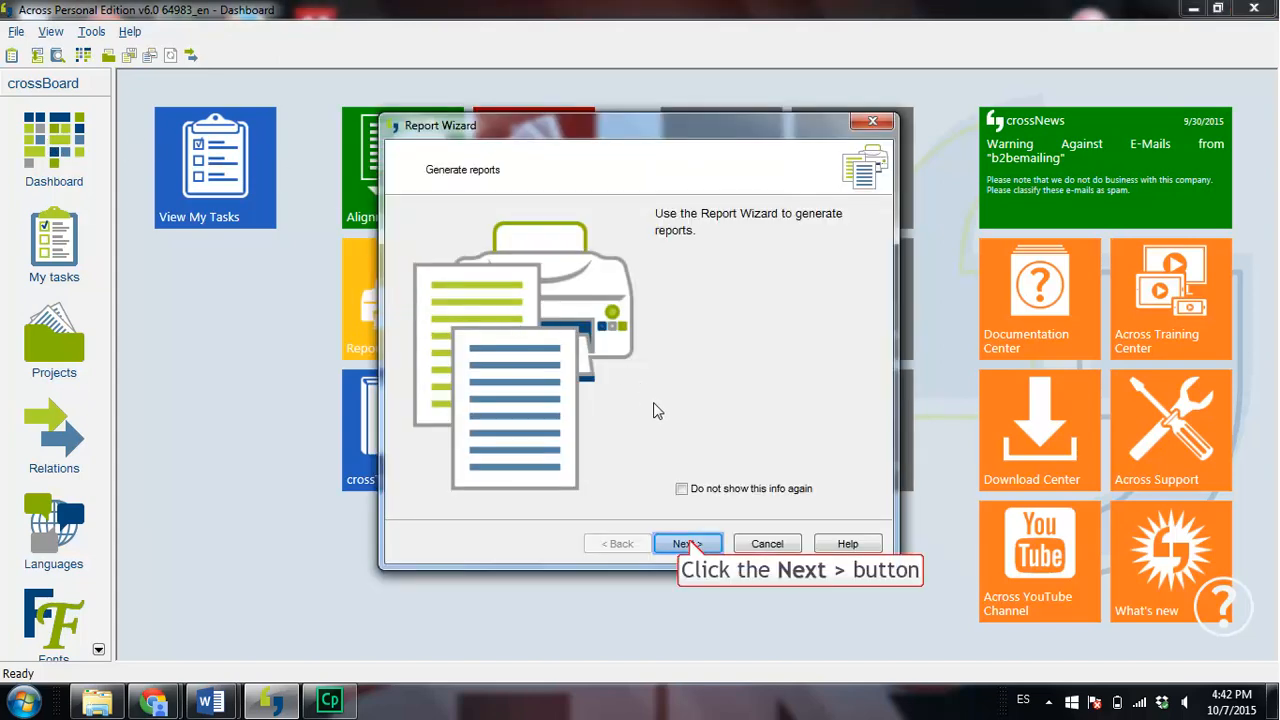
pyautogui.click(687, 543)
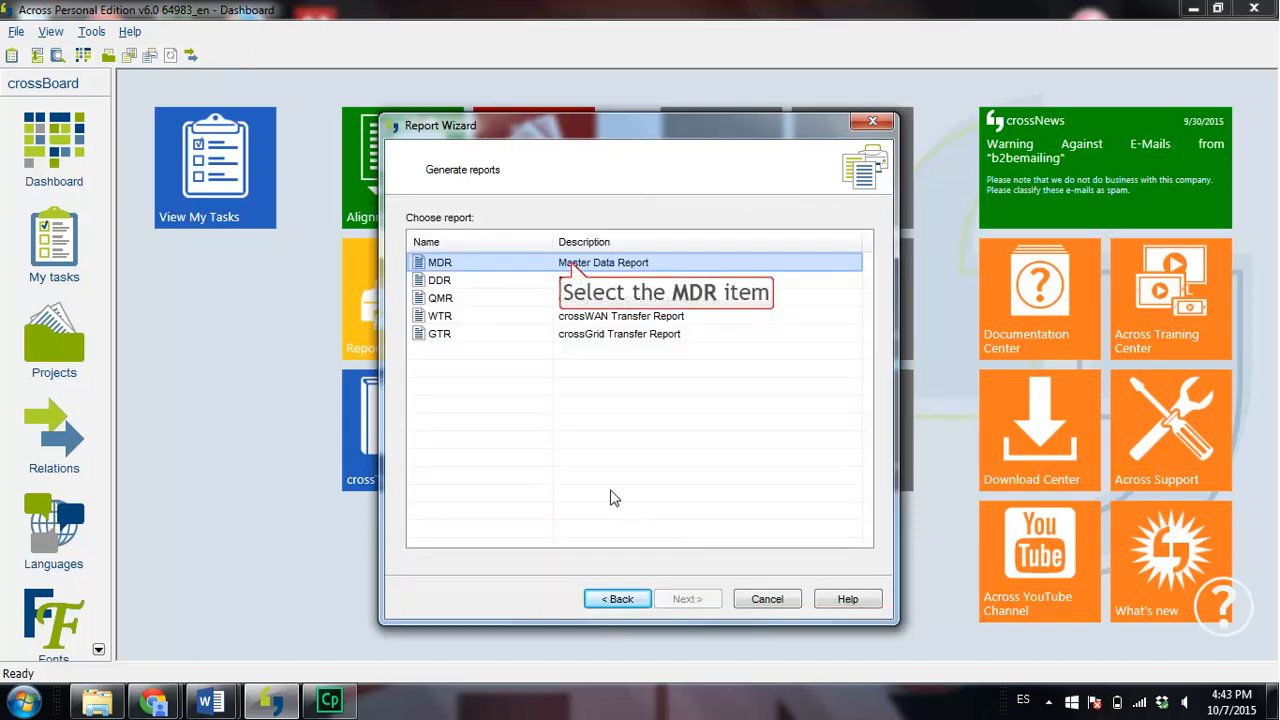
pyautogui.click(570, 263)
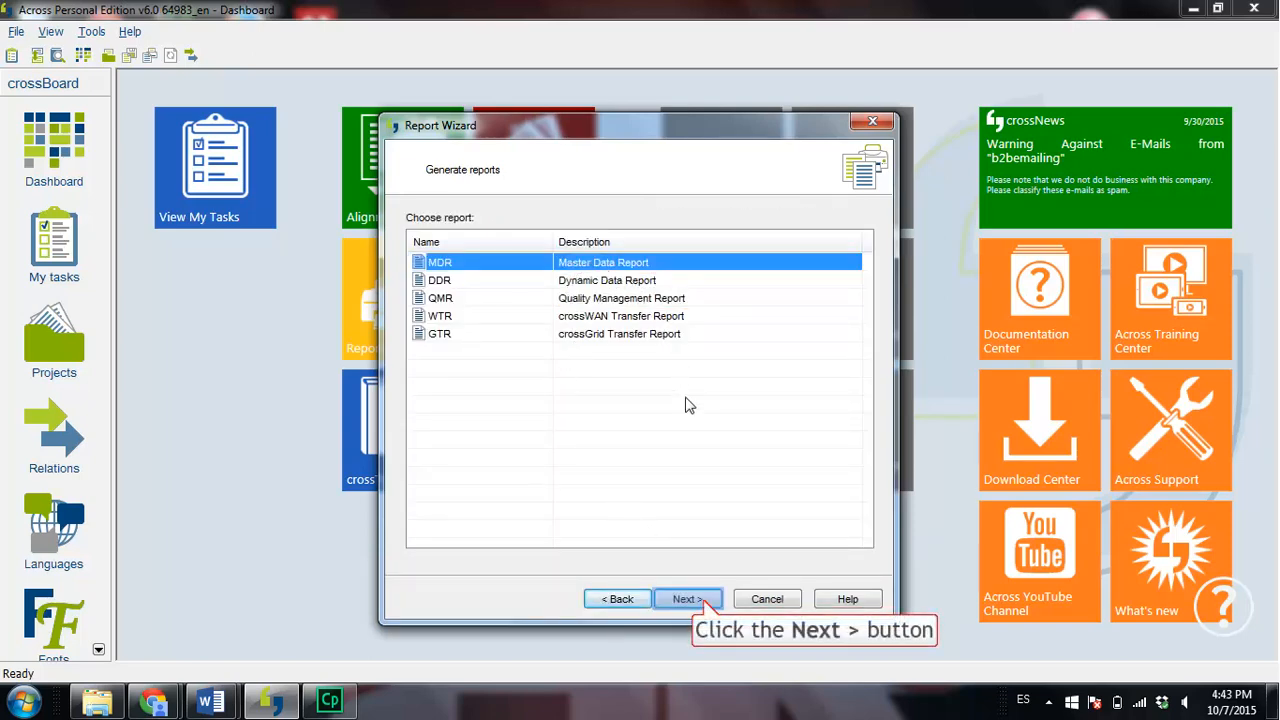
pyautogui.click(700, 599)
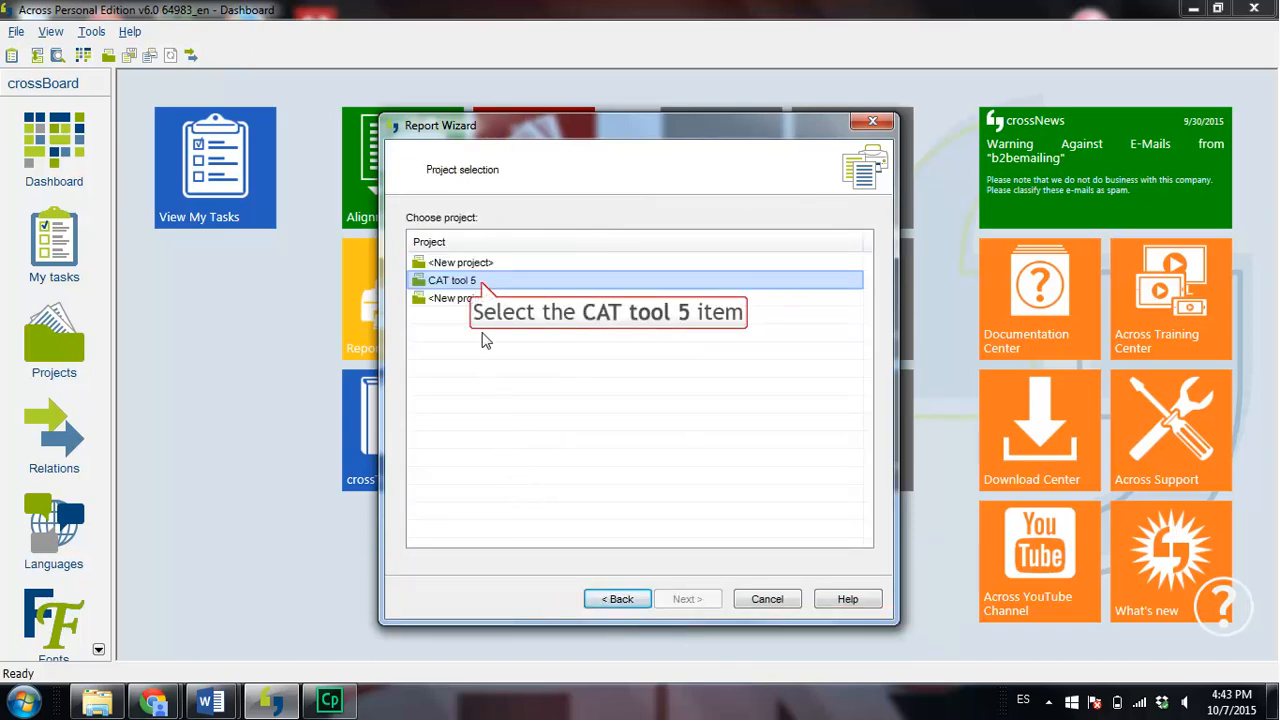
pyautogui.click(480, 283)
pyautogui.click(688, 599)
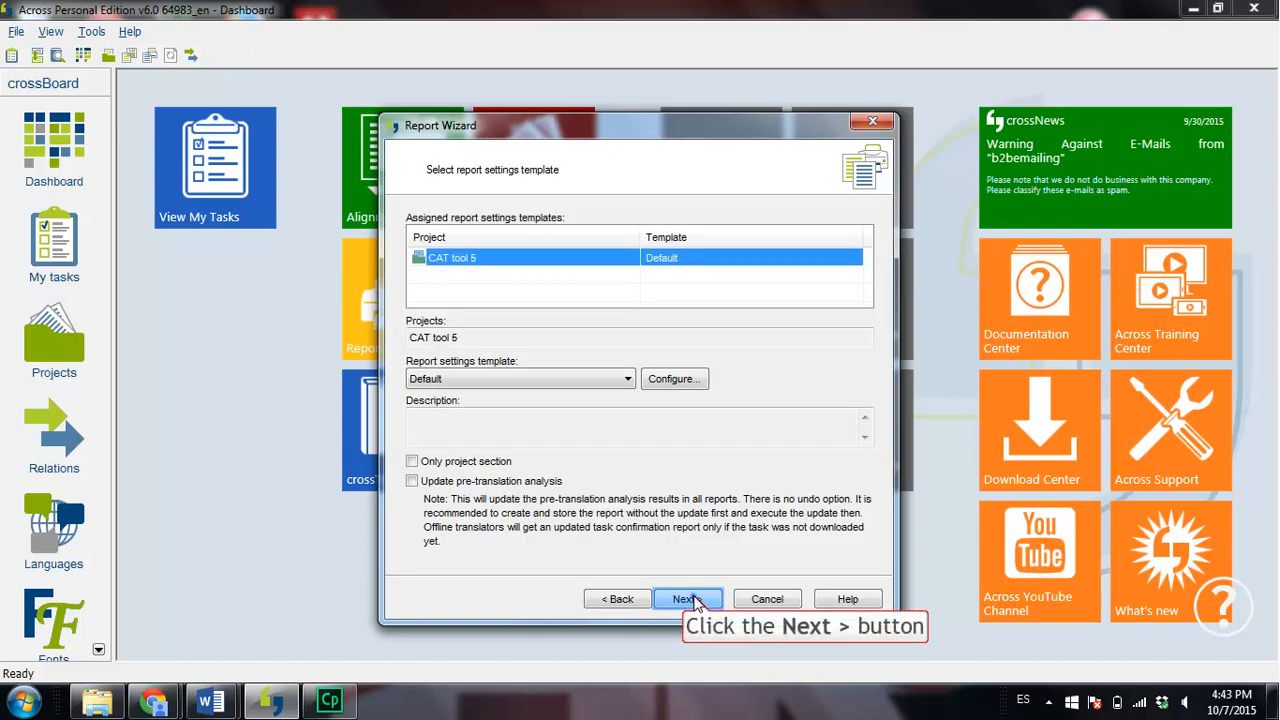
# Step: Generate the report with the Default settings template, look through it and close it
pyautogui.click(690, 599)
pyautogui.click(696, 597)
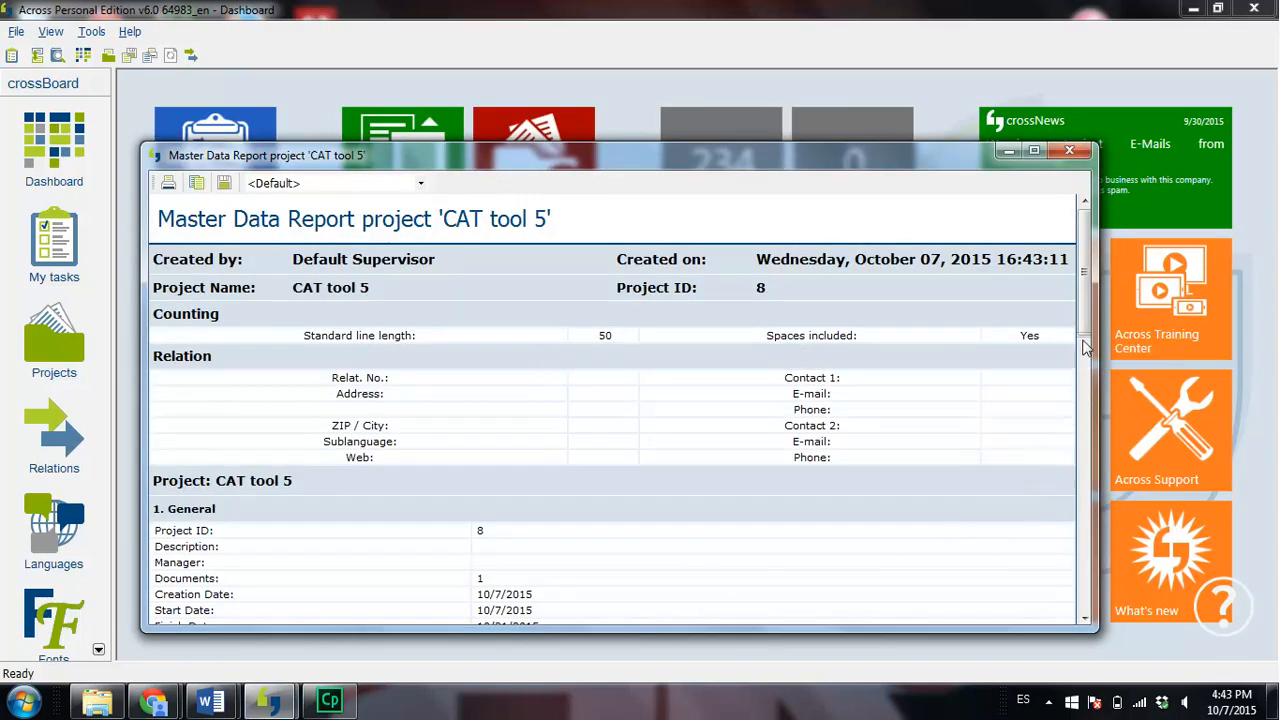
pyautogui.moveTo(1084, 302); pyautogui.dragTo(1075, 276)
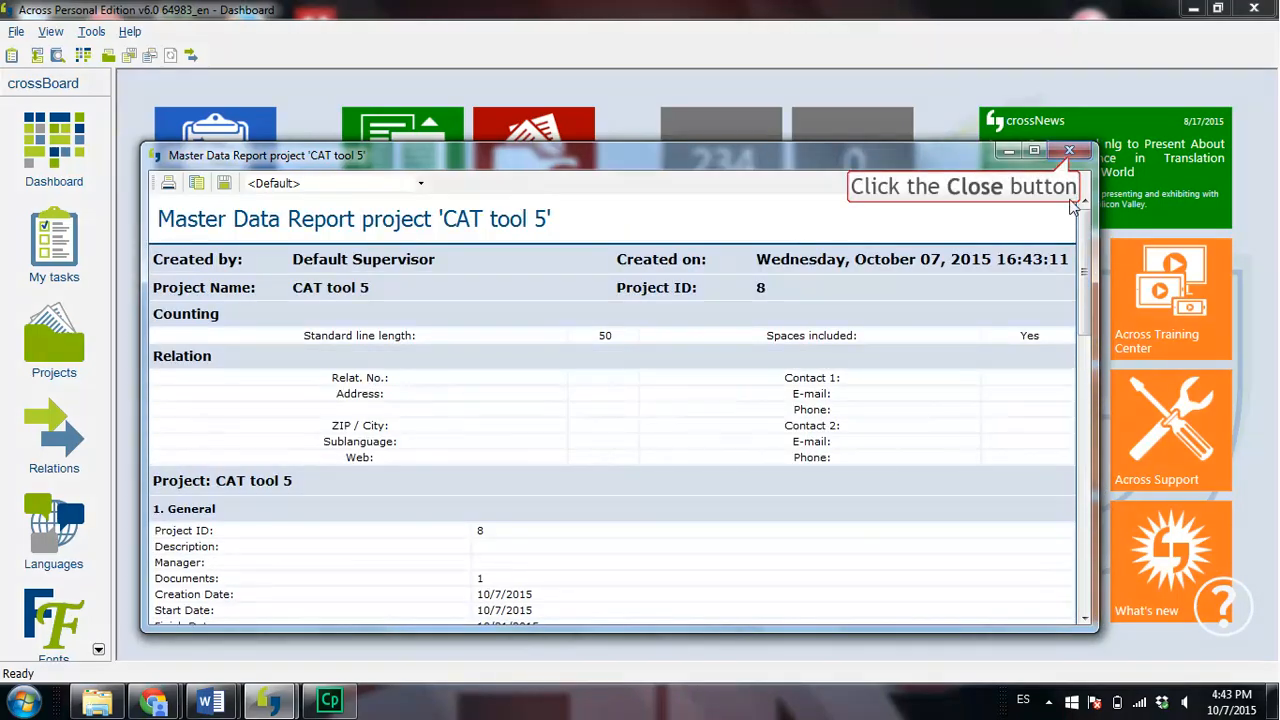
pyautogui.click(1069, 151)
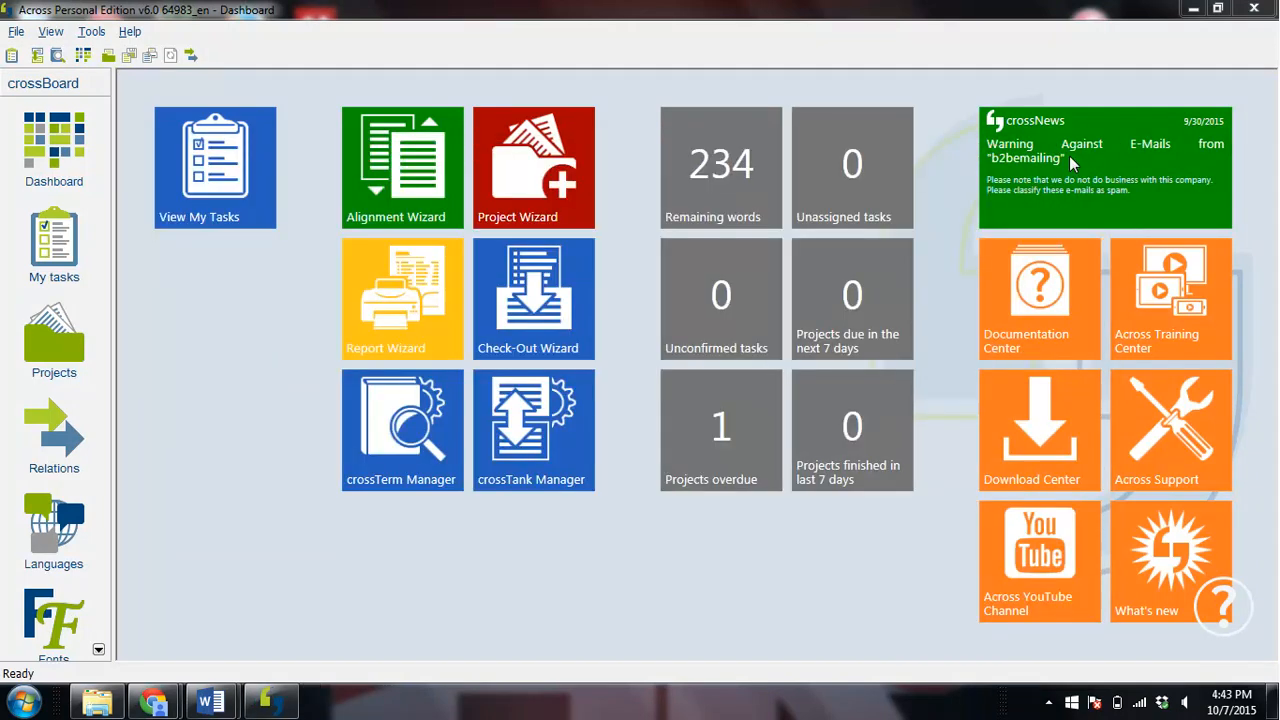